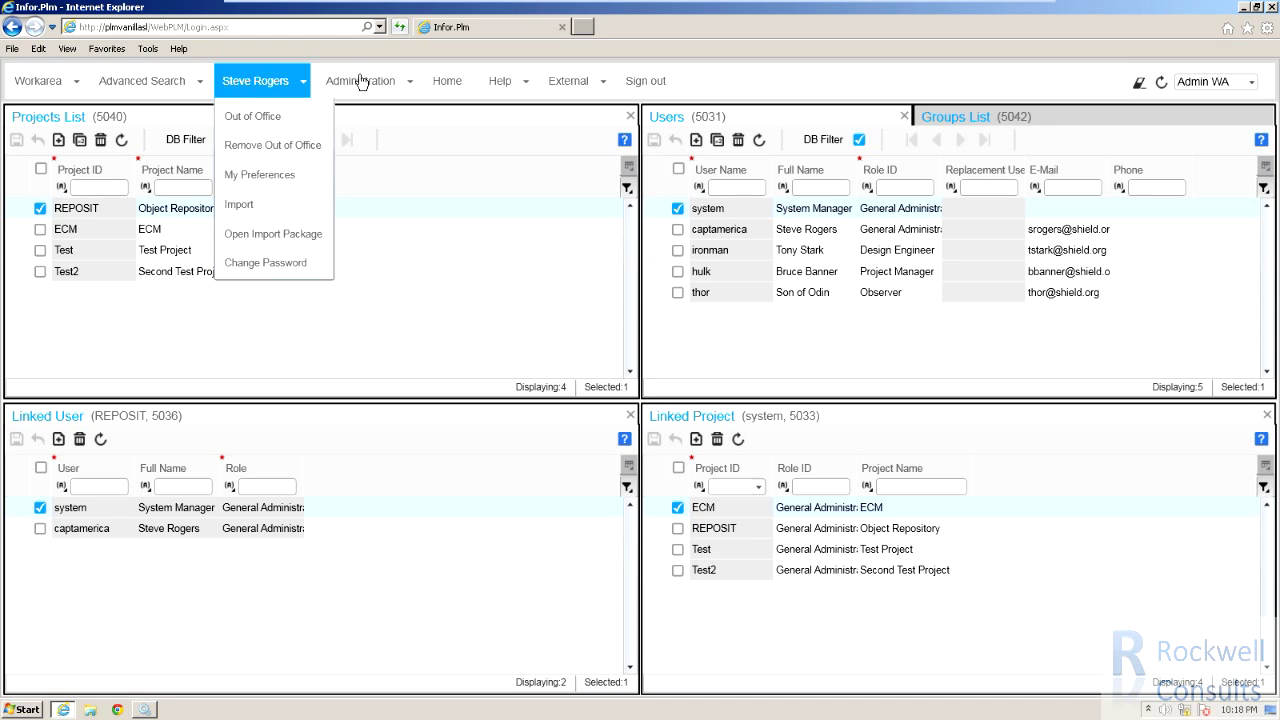
Open Administration > Roles Management and maximize it to show the Design Engineer role's permission tree.
mouse_move(366, 82)
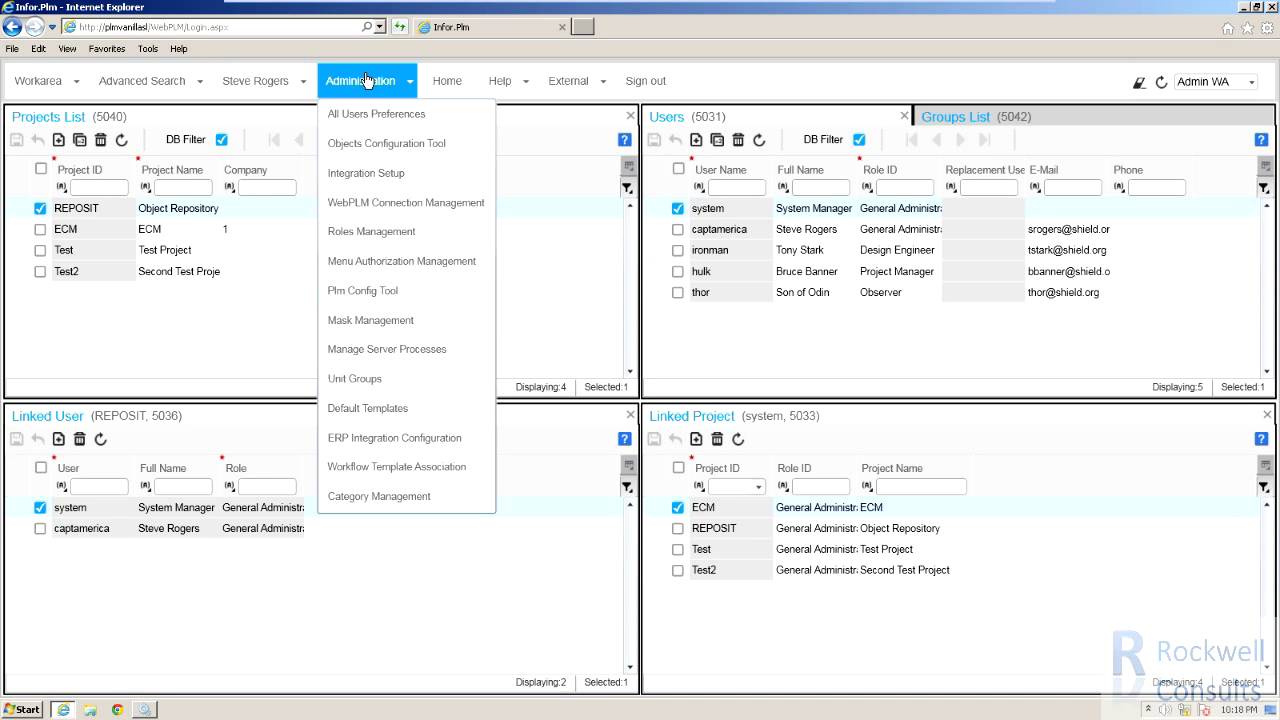
left_click(360, 232)
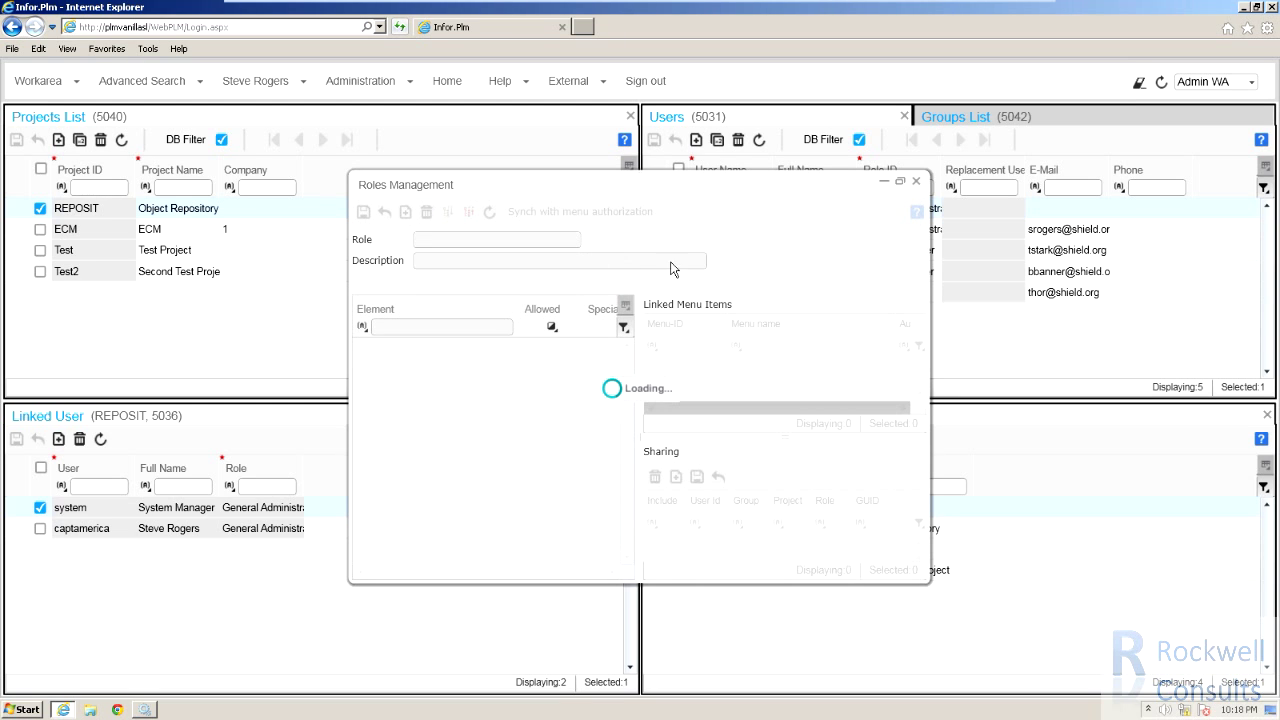
left_click(900, 183)
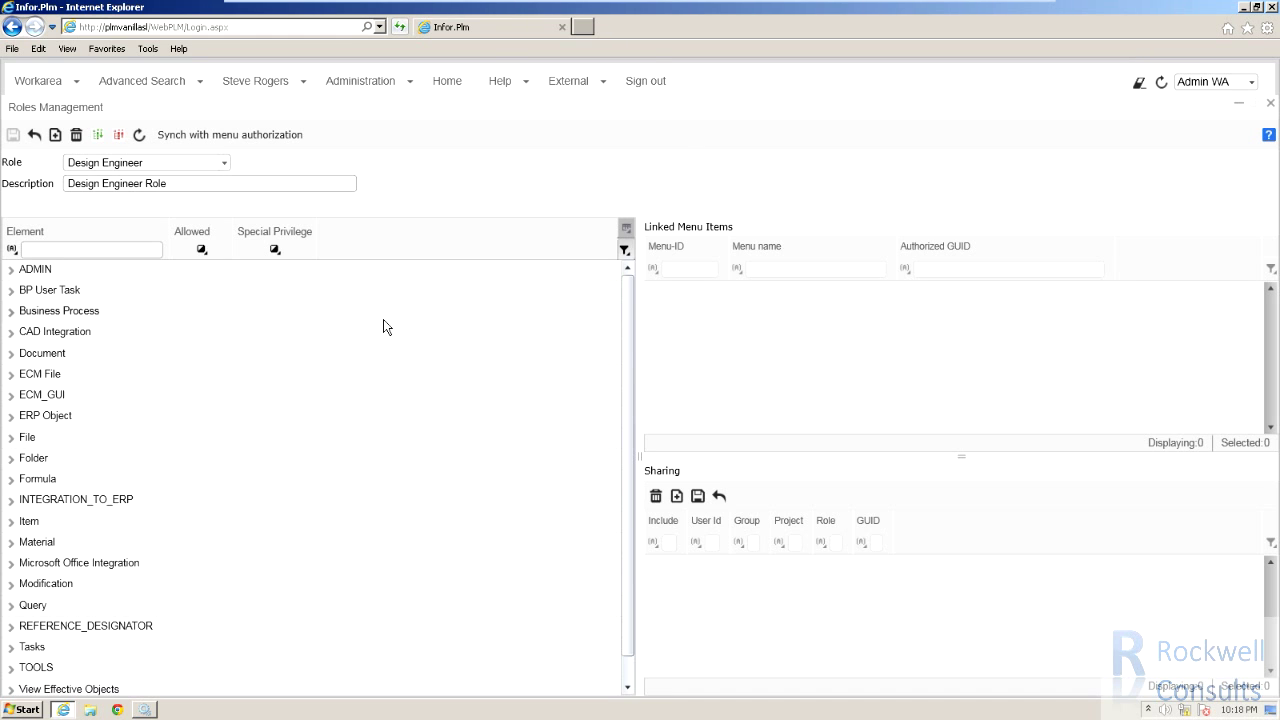
left_click(285, 89)
left_click(360, 81)
left_click(224, 163)
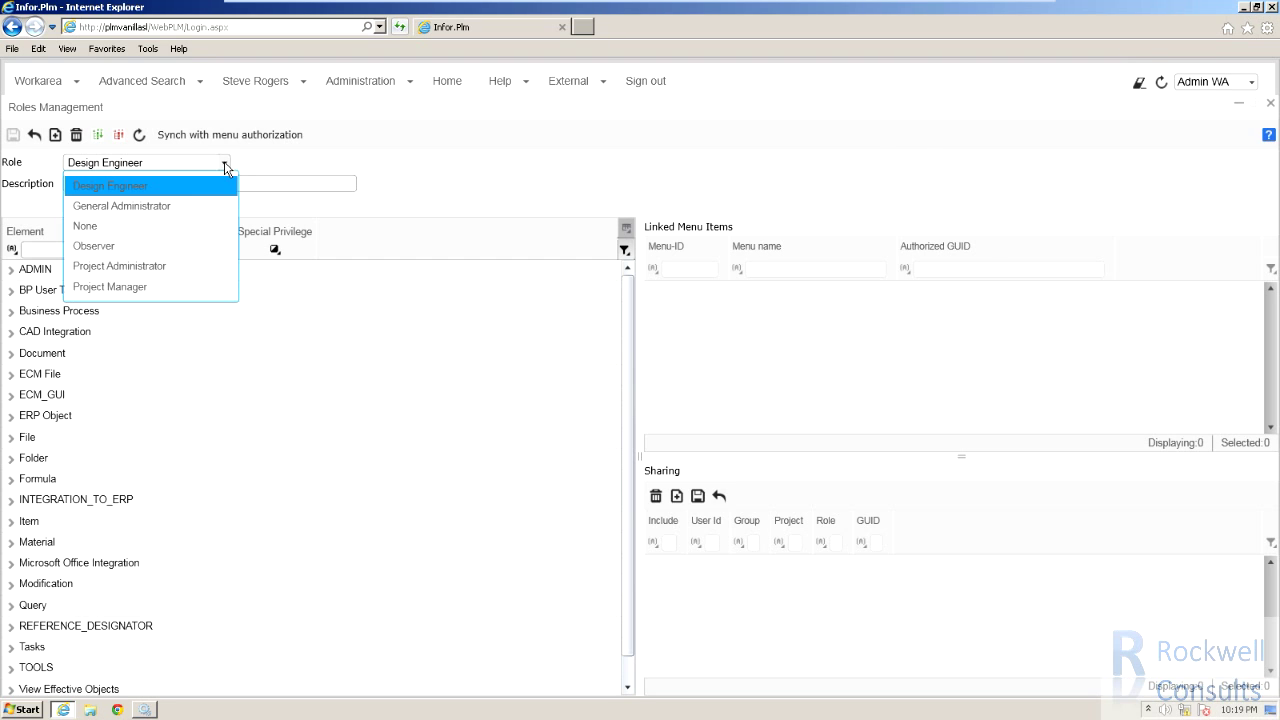
left_click(85, 248)
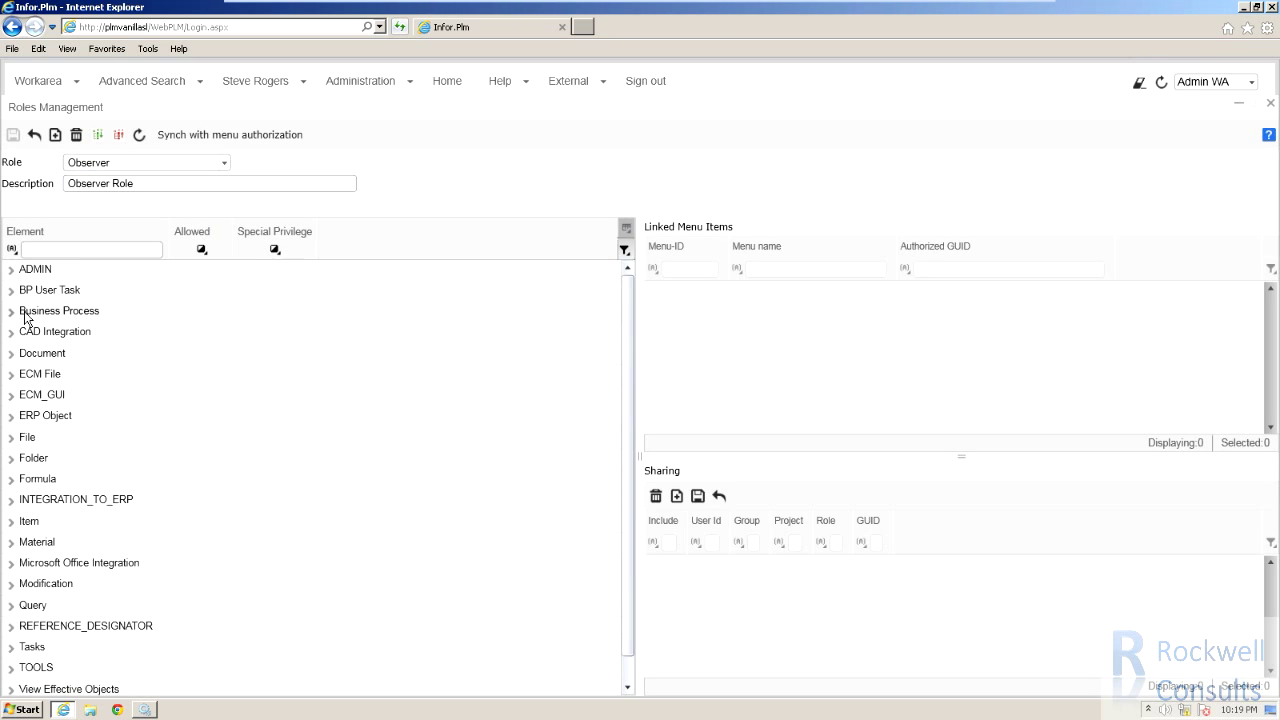
left_click(11, 312)
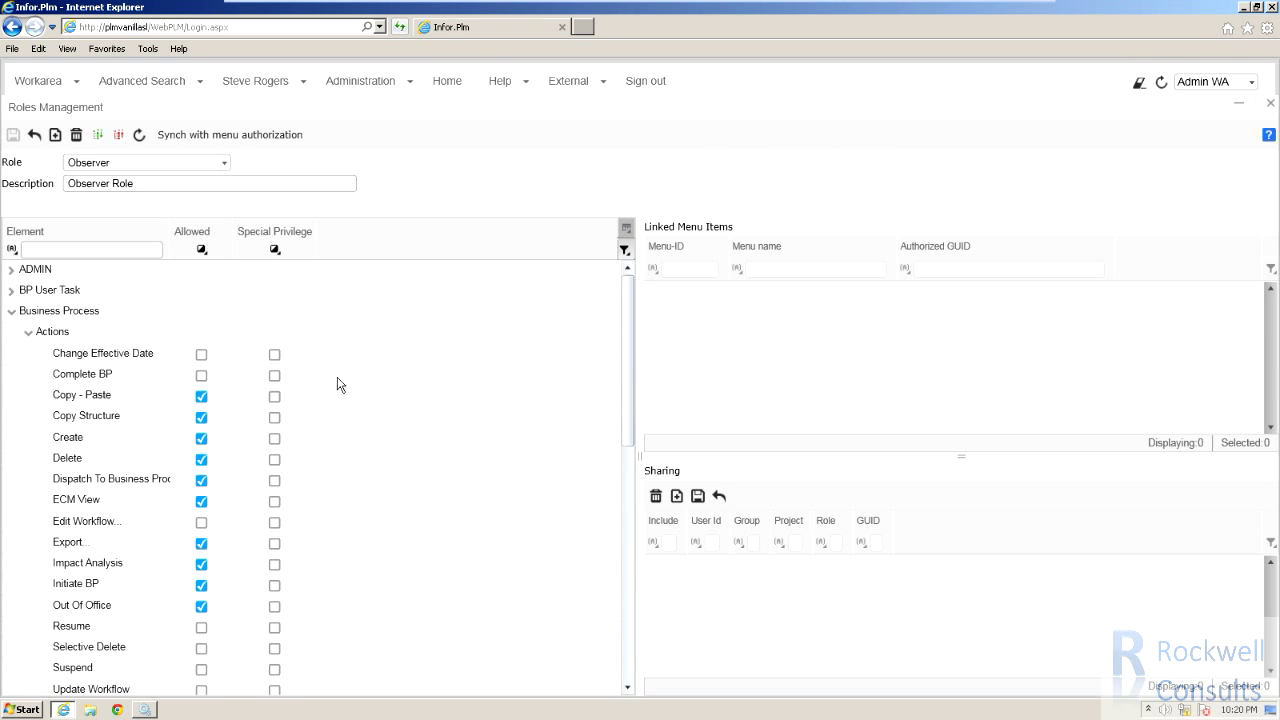
left_click(80, 419)
left_click(224, 163)
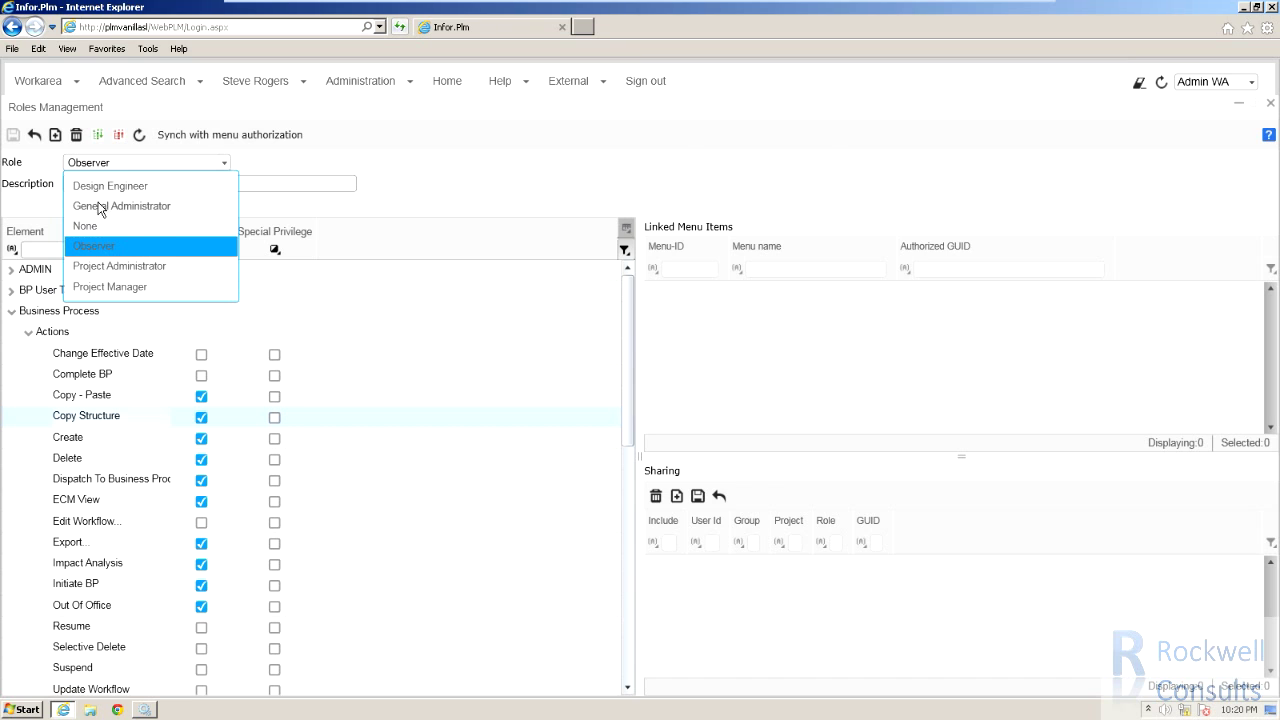
left_click(97, 192)
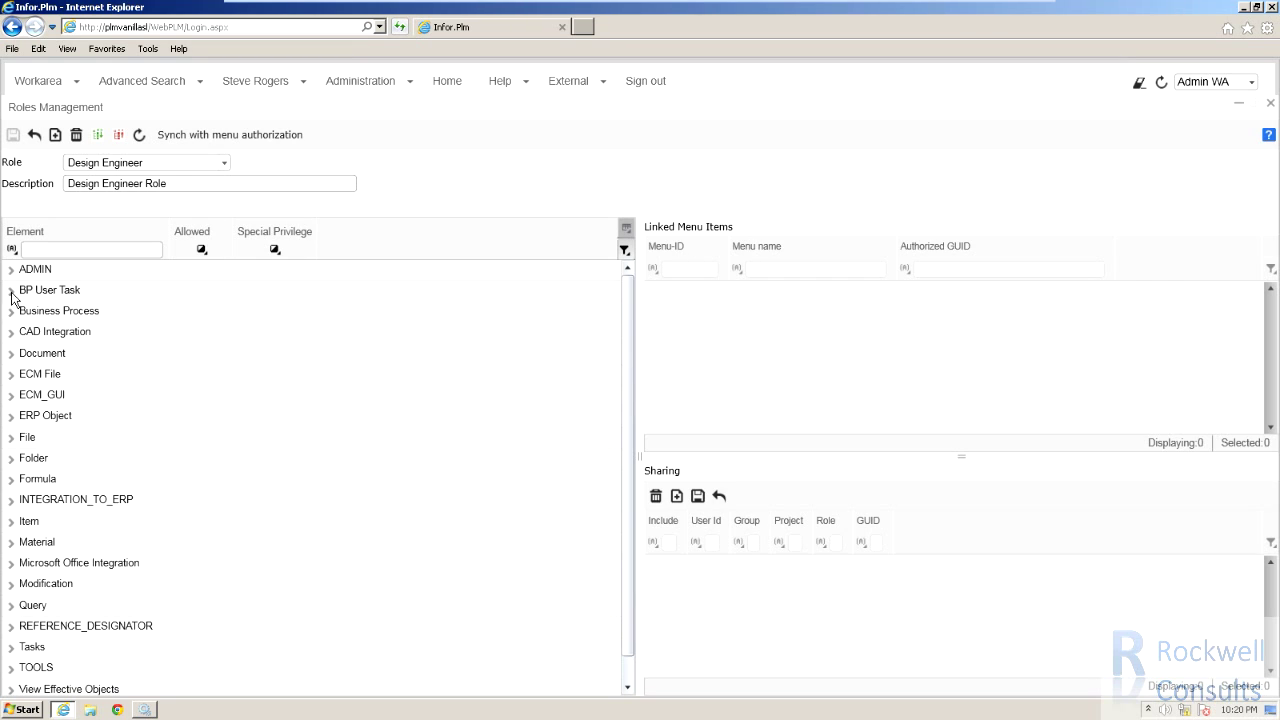
left_click(11, 290)
left_click(28, 311)
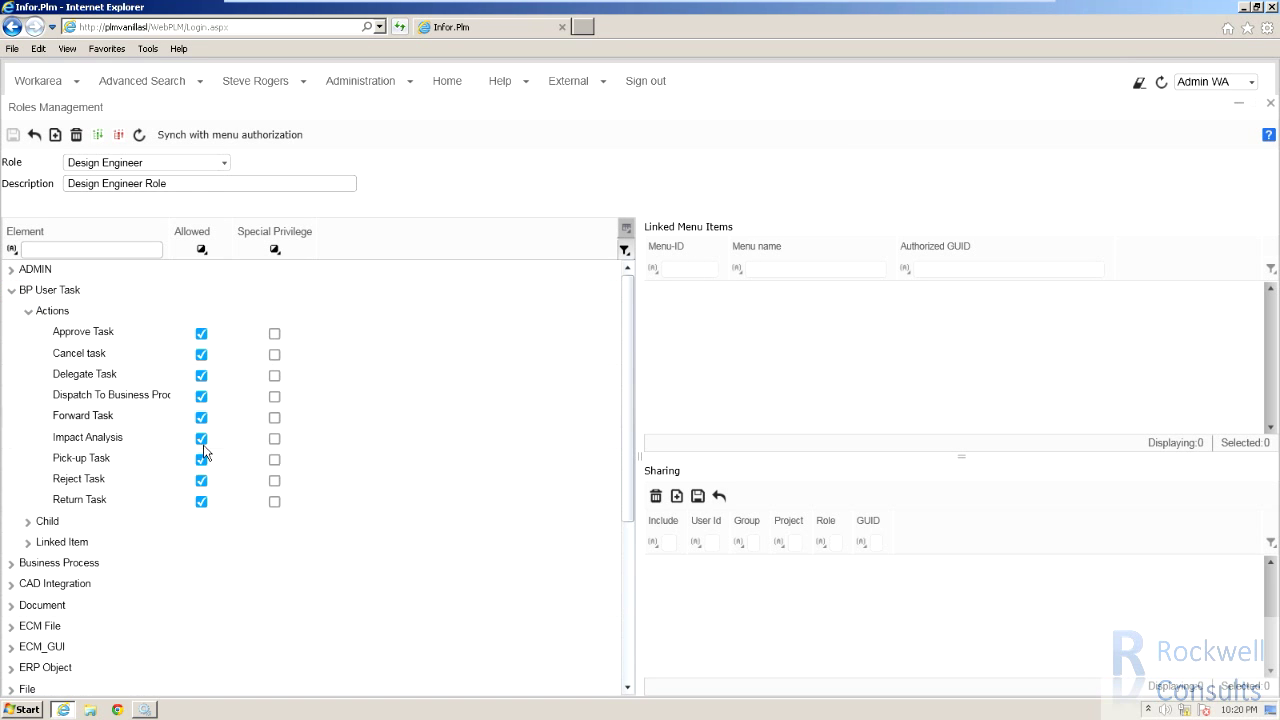
left_click(225, 163)
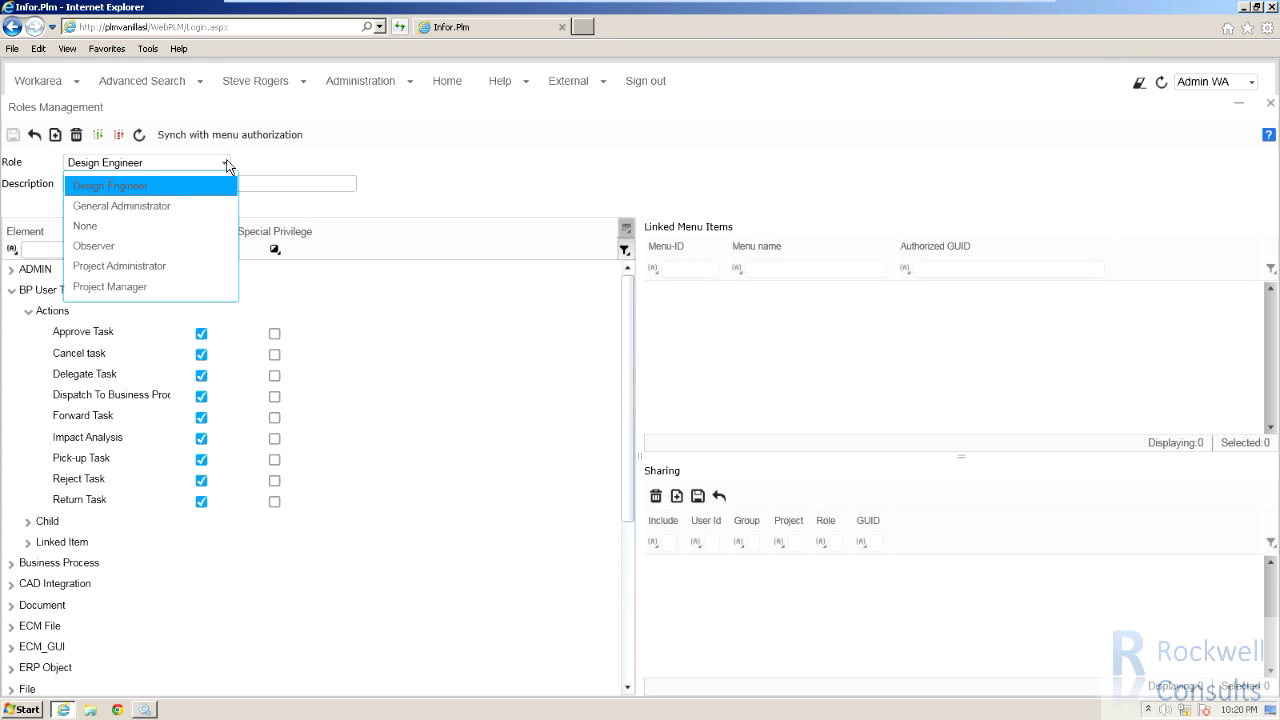
left_click(143, 206)
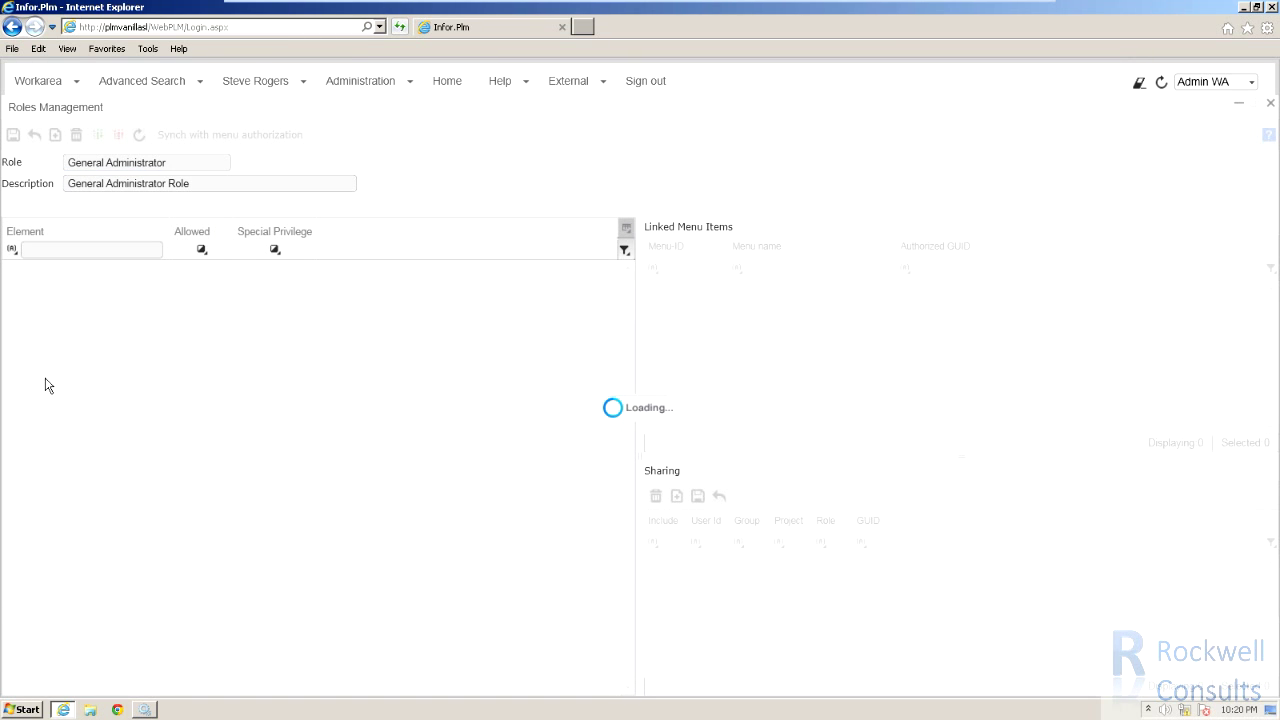
left_click(11, 311)
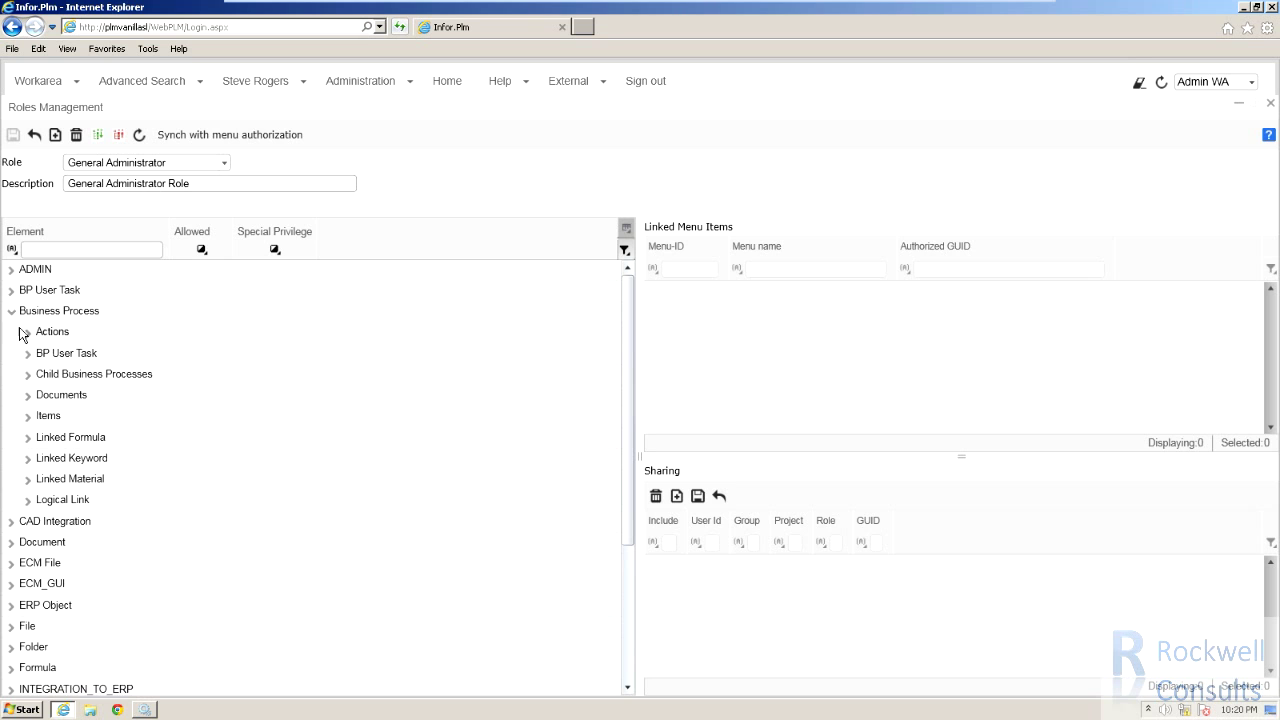
left_click(28, 333)
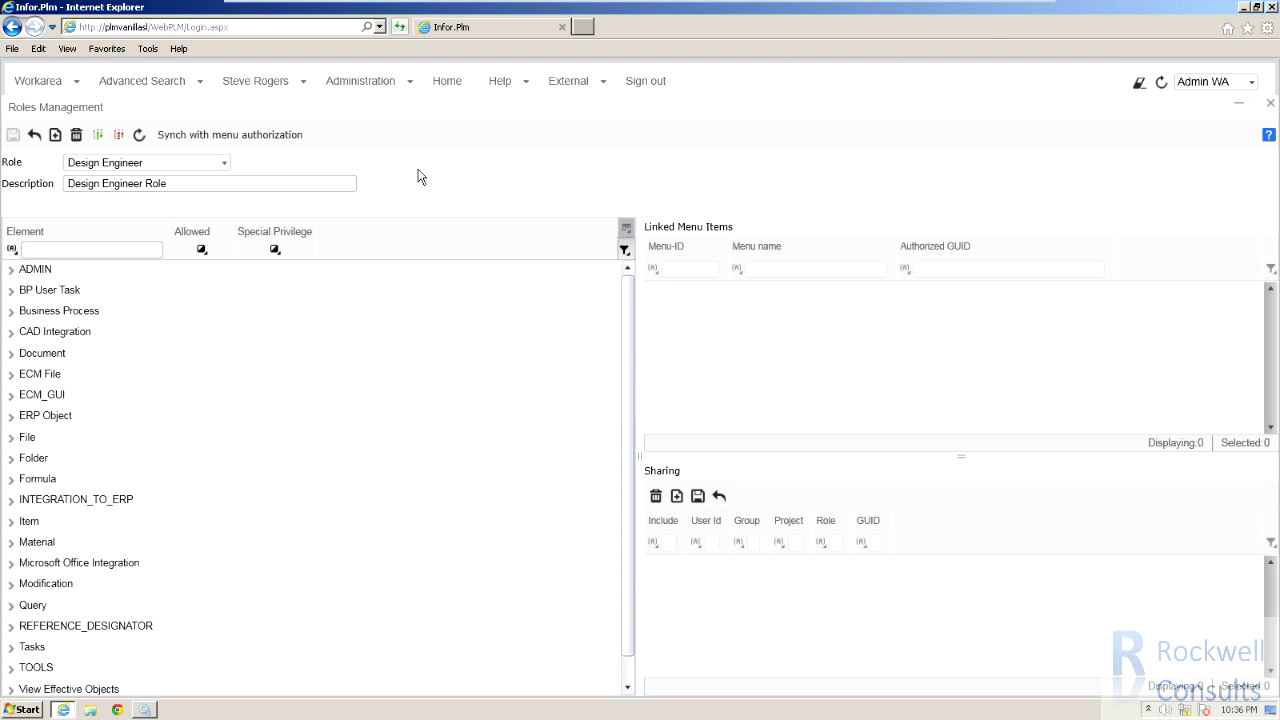
Create and save role Test Observer with description 'Test', based on the Observer role.
left_click(55, 135)
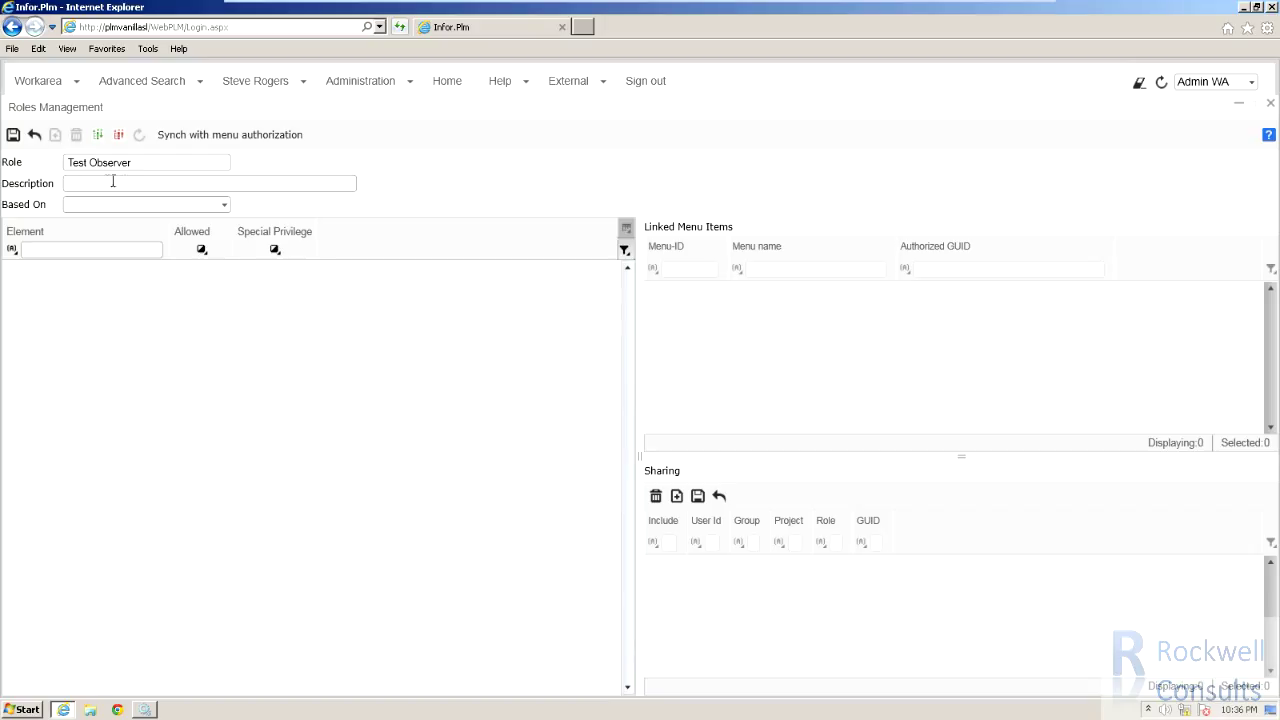
left_click(105, 182)
type("Test")
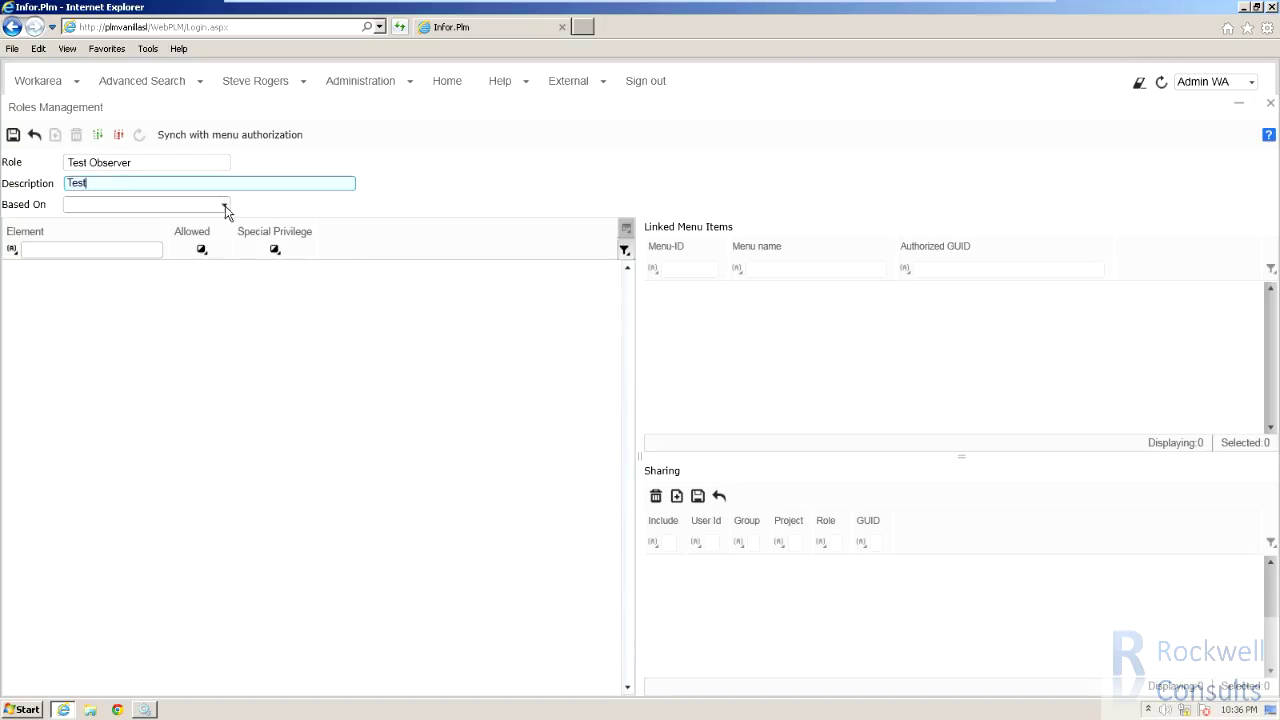
left_click(224, 205)
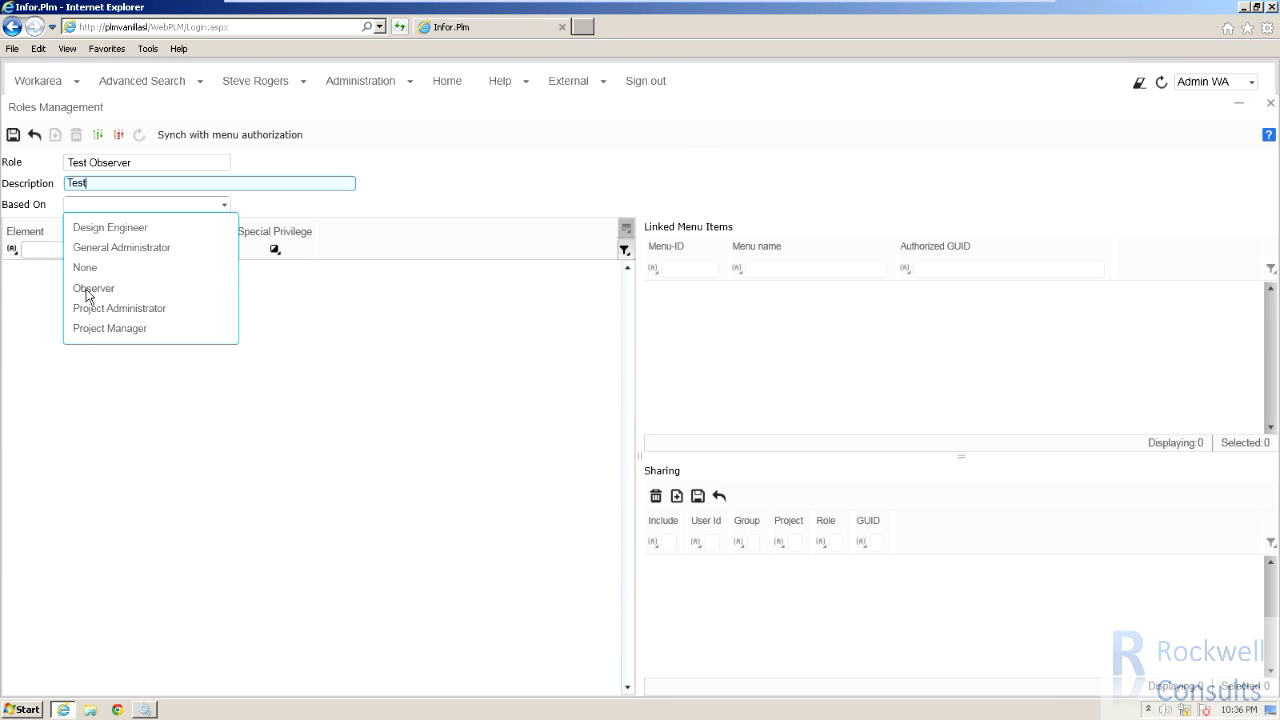
left_click(88, 290)
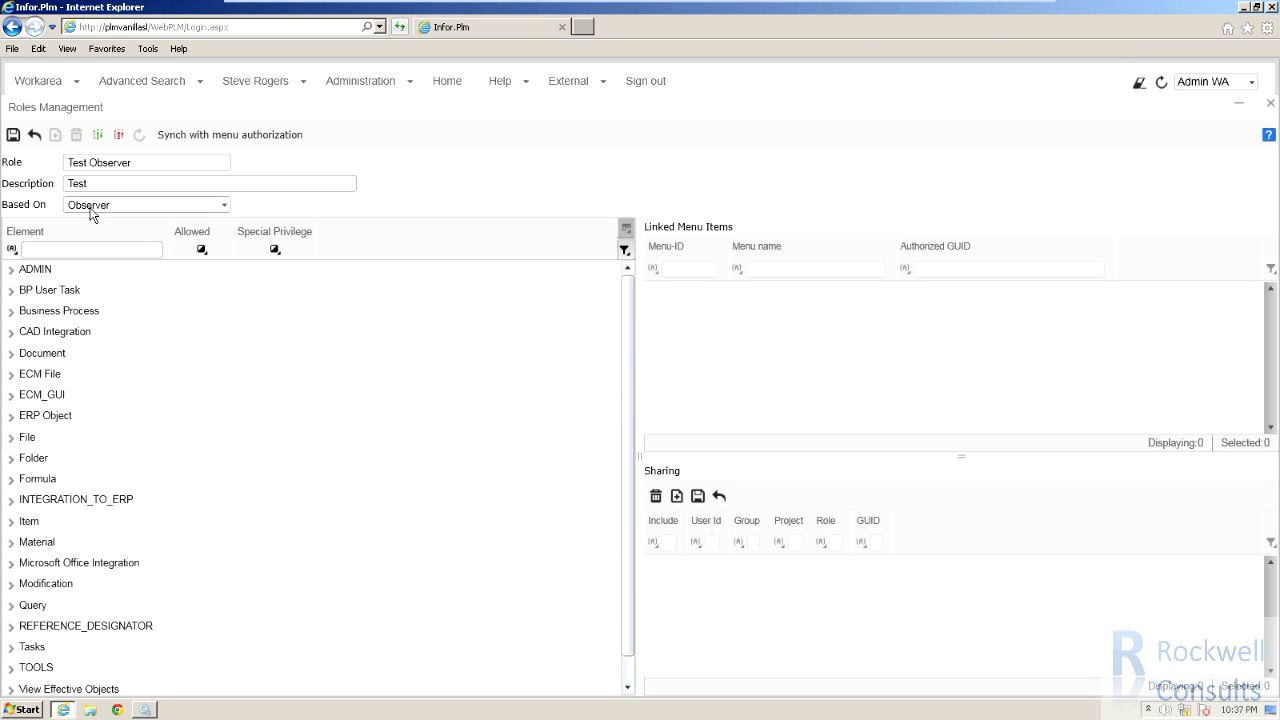
left_click(12, 136)
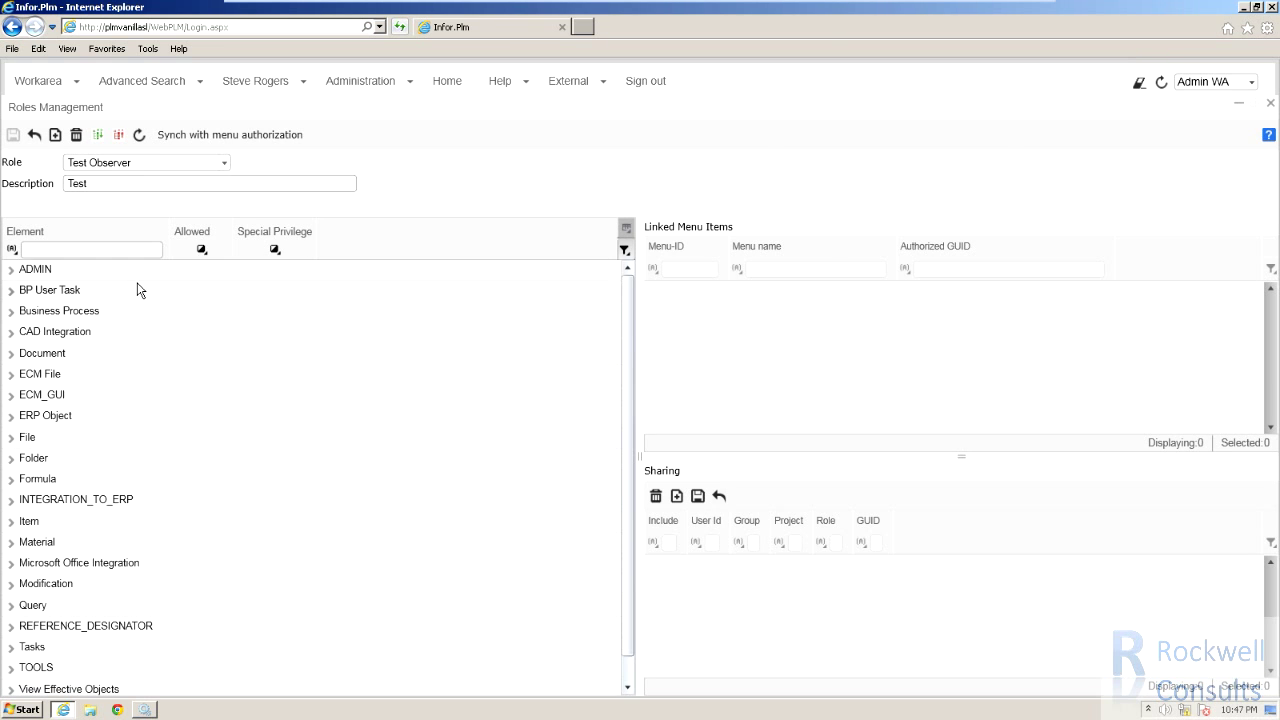
left_click(203, 135)
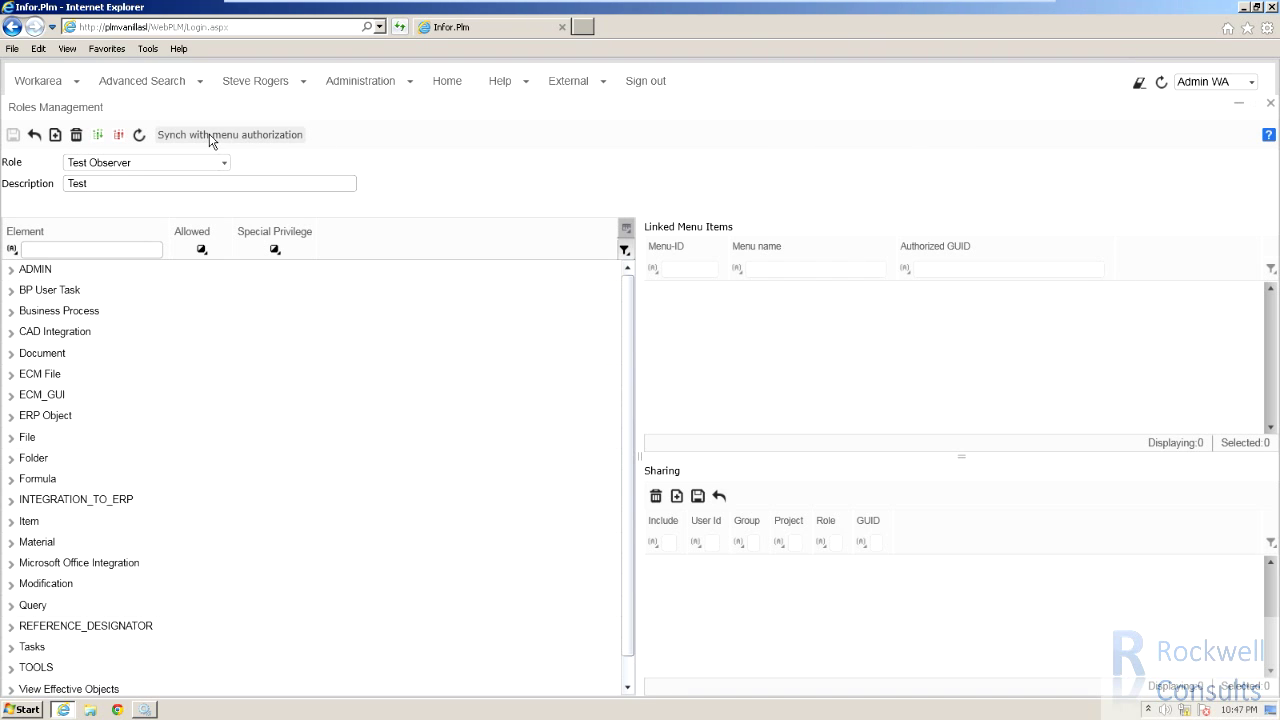
Close Roles Management, then open and dismiss the Workarea Manager to return to the workarea.
left_click(1270, 104)
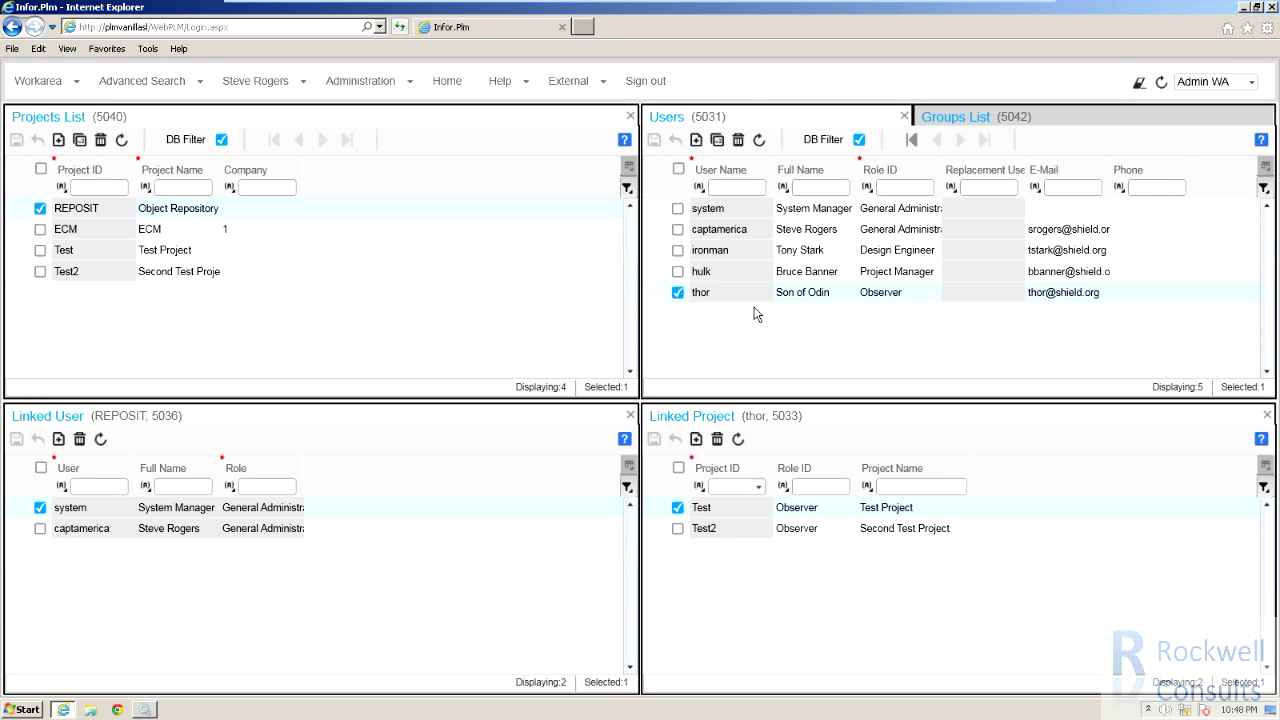
left_click(48, 88)
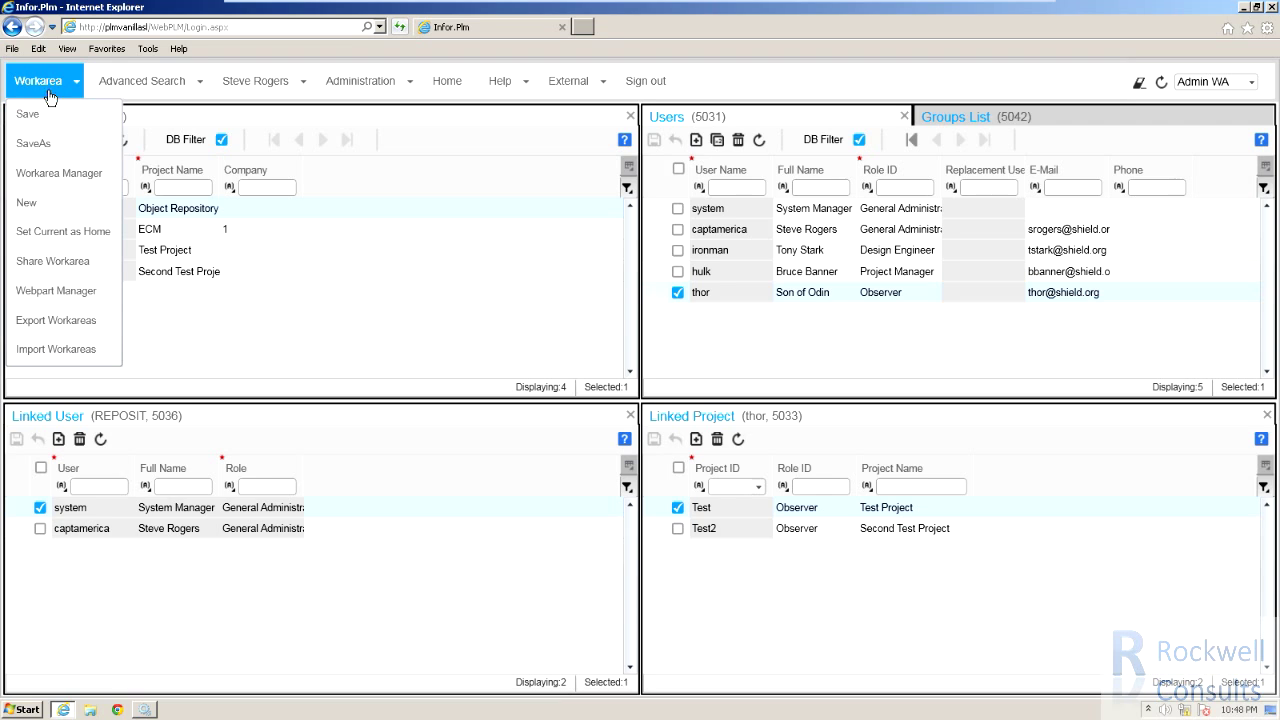
left_click(54, 173)
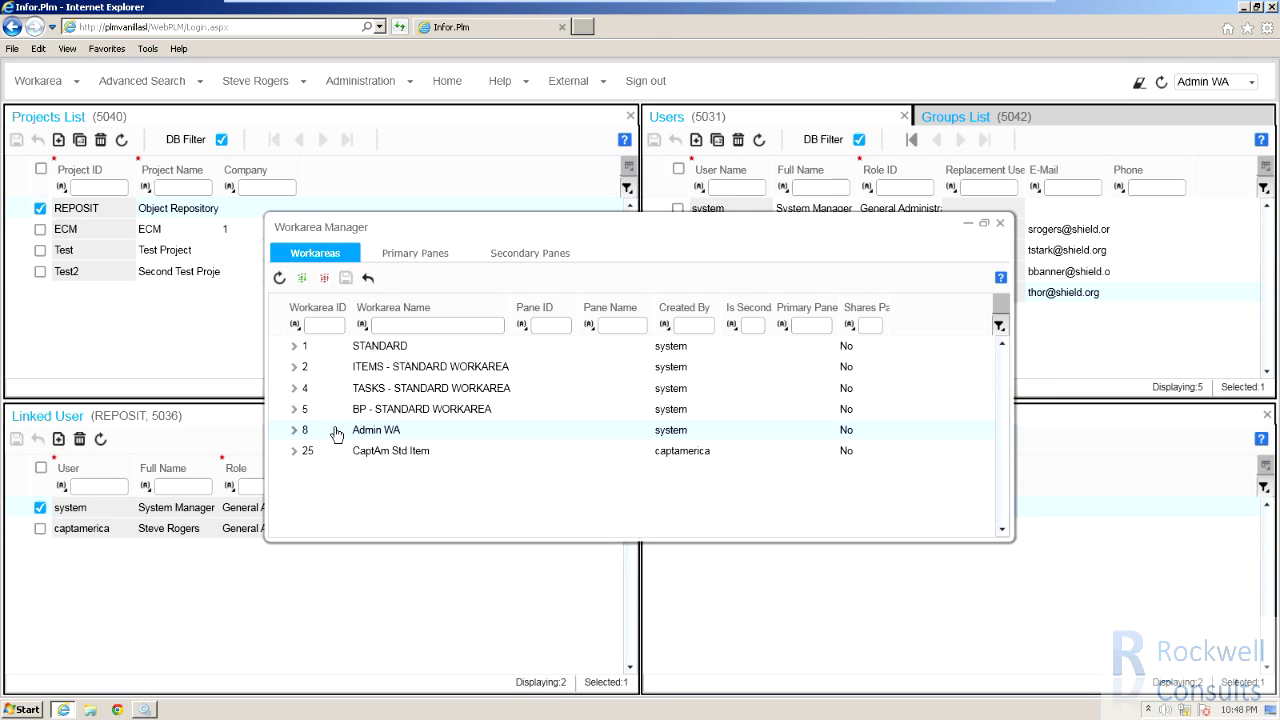
left_click(999, 222)
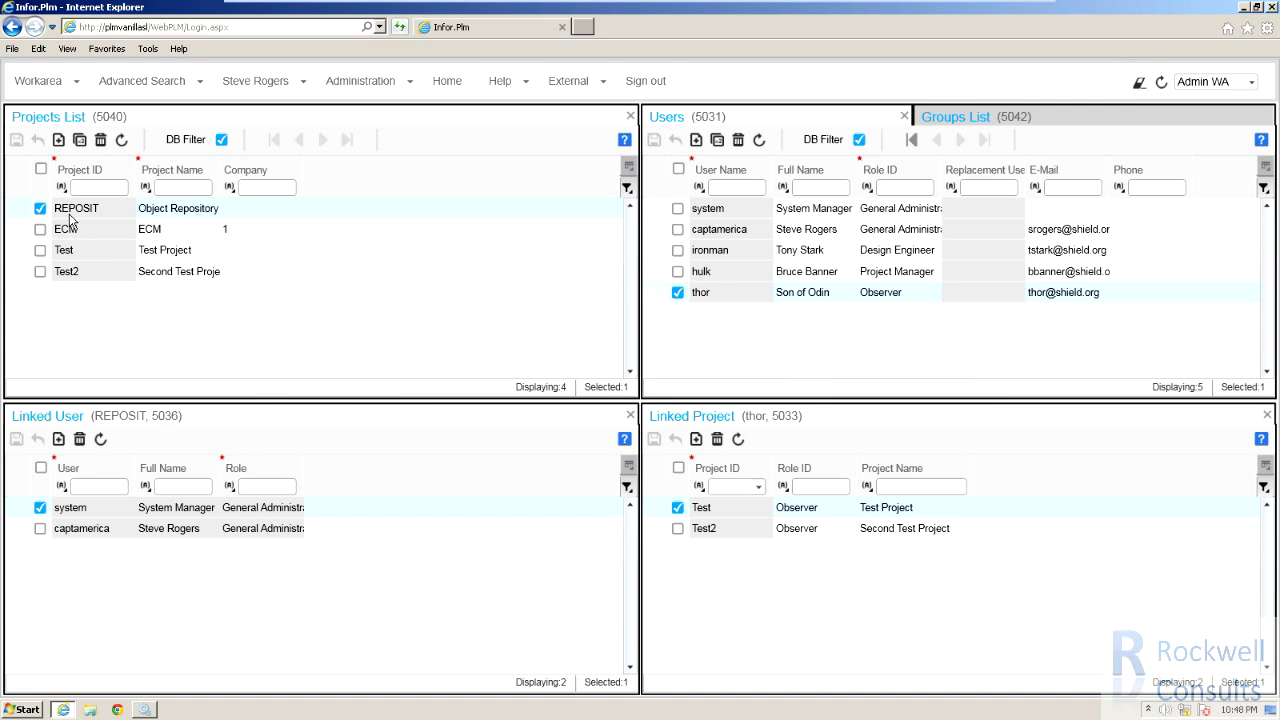
Set the test user's role on the Test project to Test Observer and save the link.
left_click(71, 250)
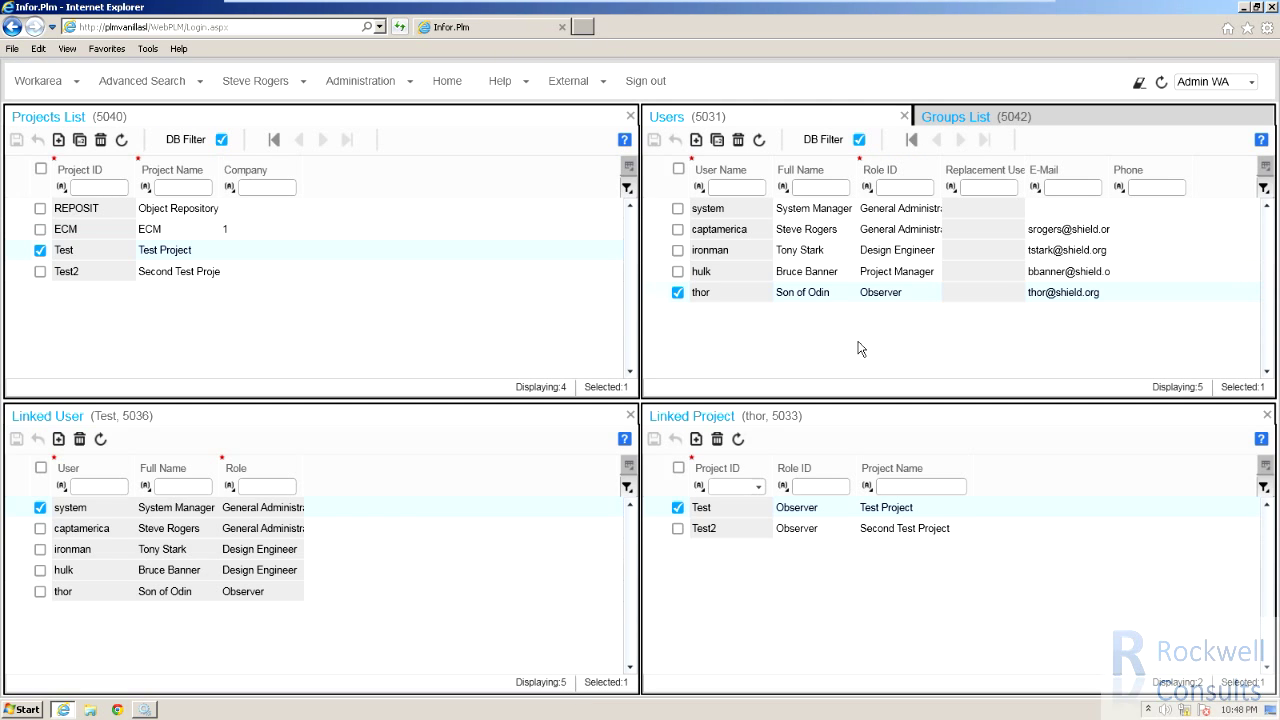
left_click(712, 253)
left_click(713, 291)
left_click(836, 507)
left_click(849, 508)
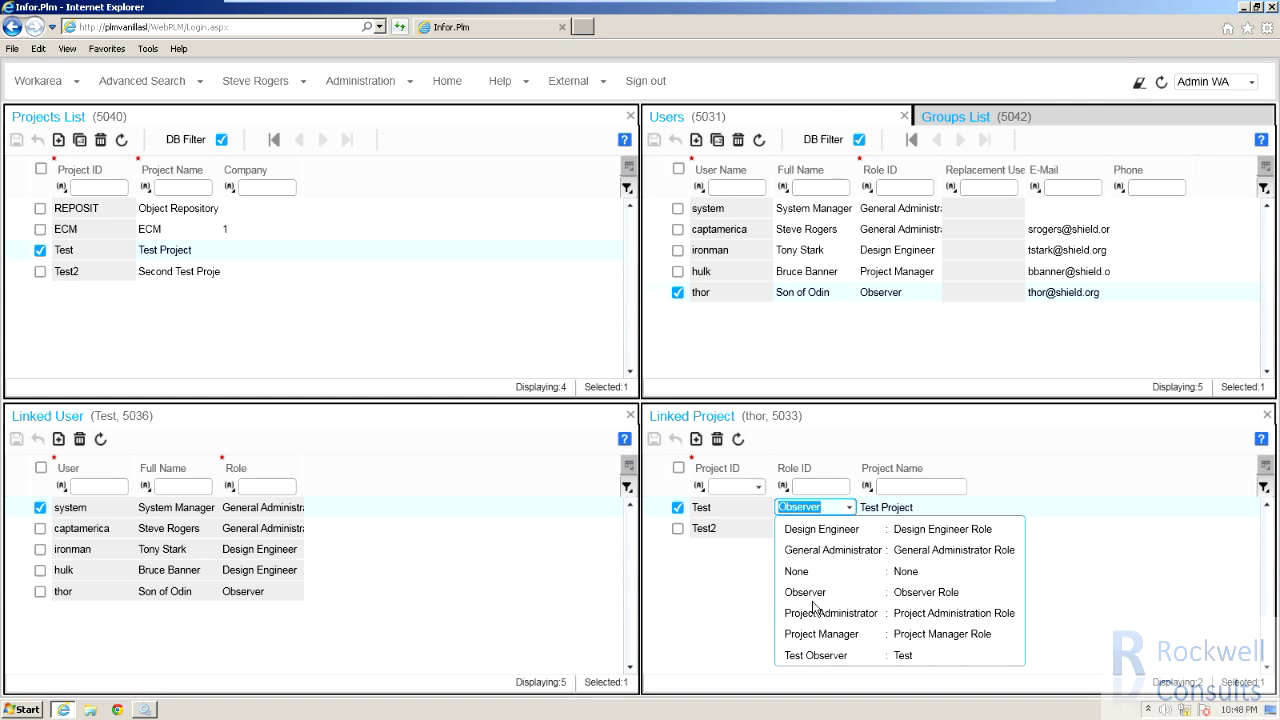
left_click(811, 654)
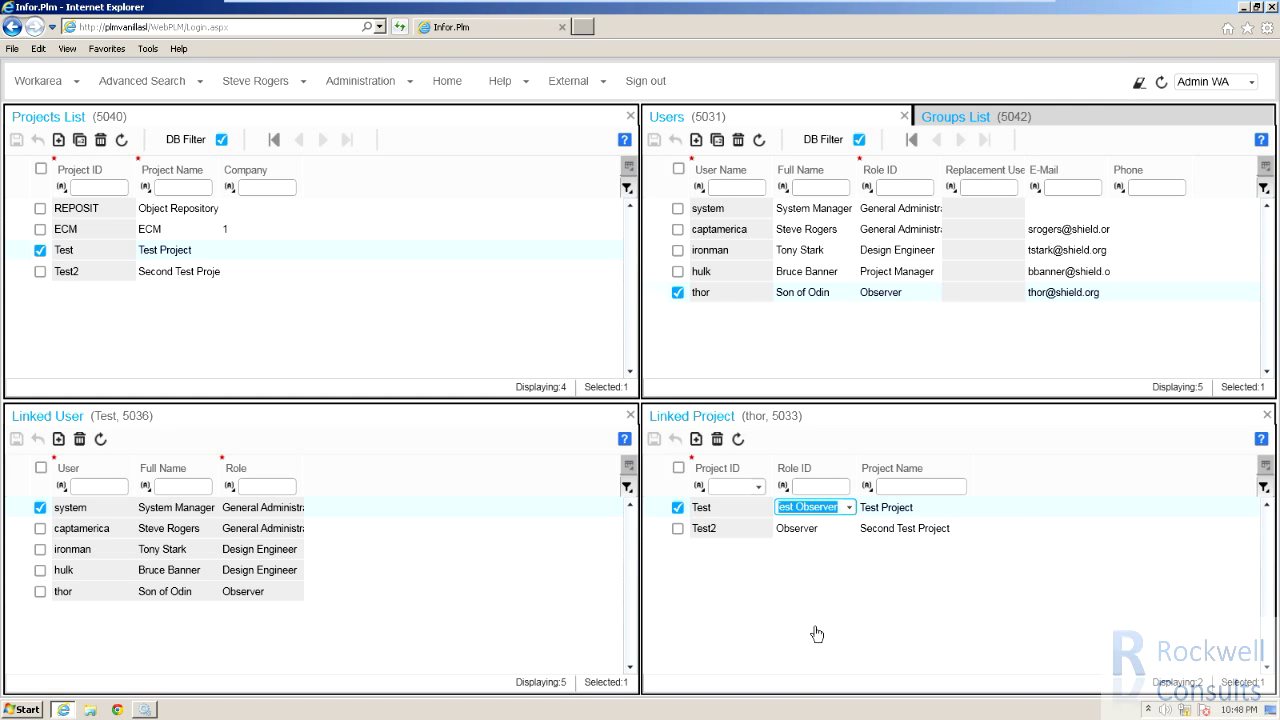
left_click(876, 508)
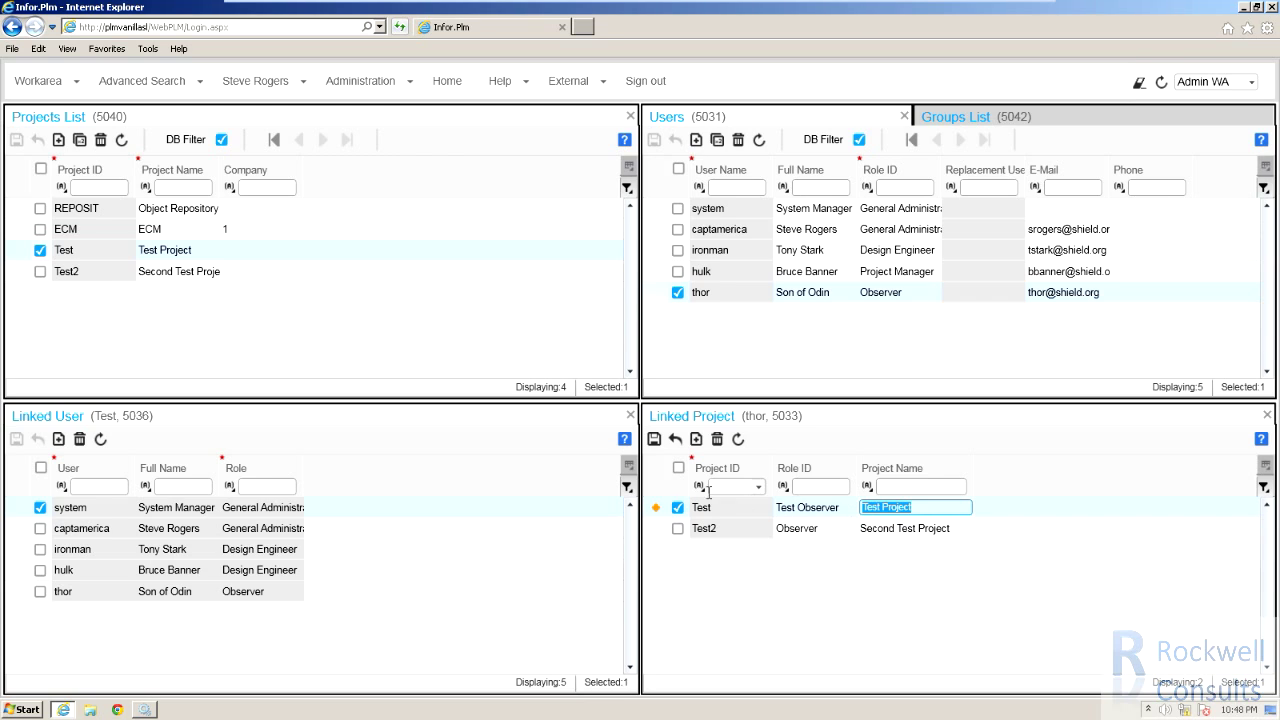
left_click(654, 440)
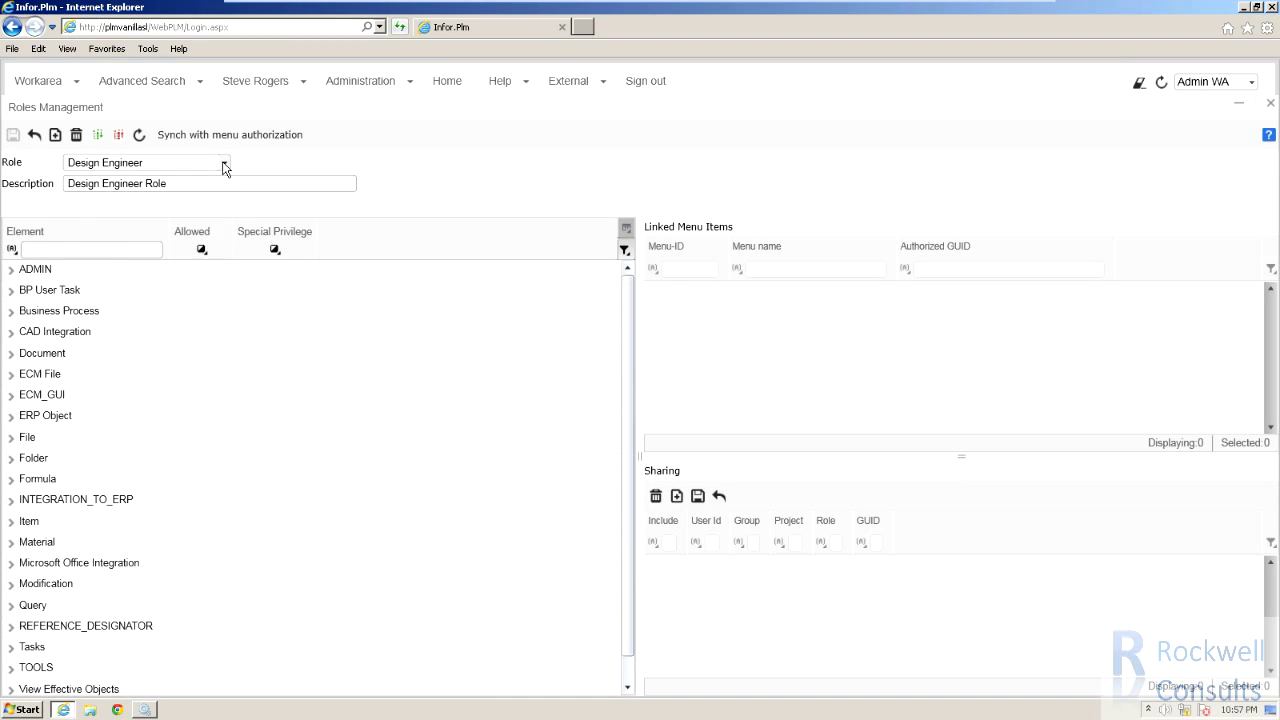
Inspect Test Observer's Business Process Create and Delete actions, including their linked menu items and sharing.
left_click(224, 162)
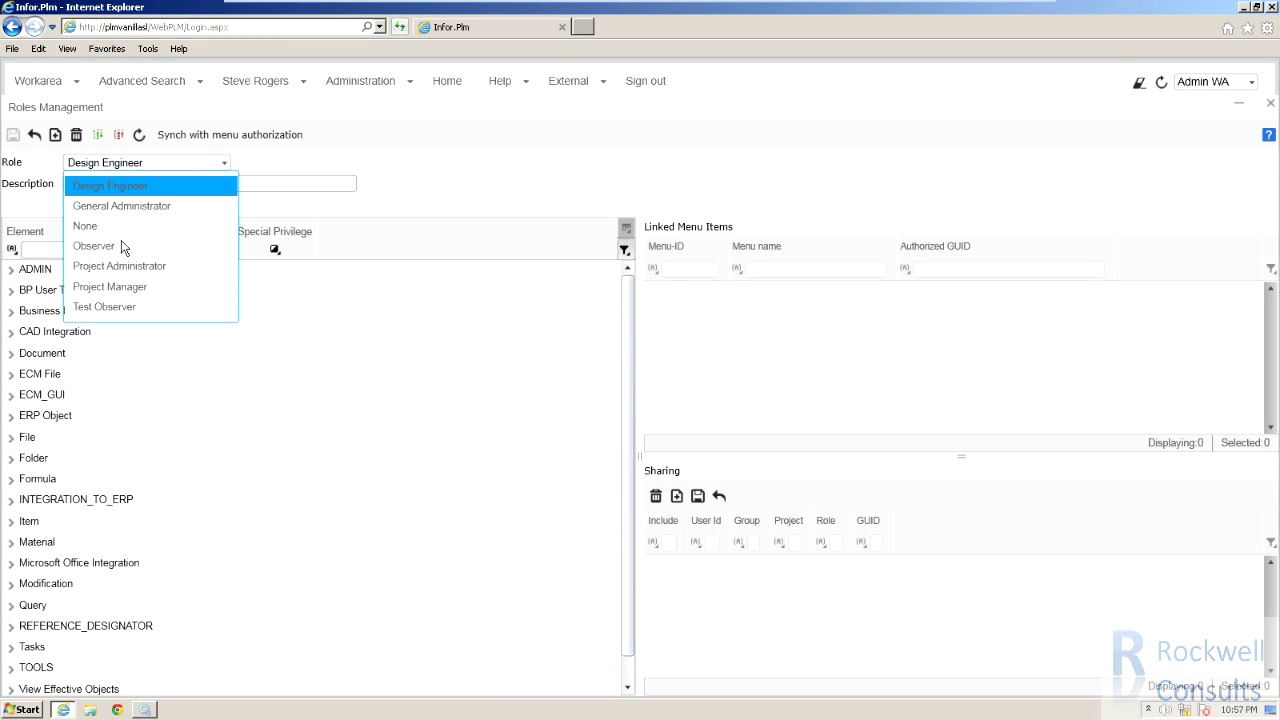
left_click(98, 307)
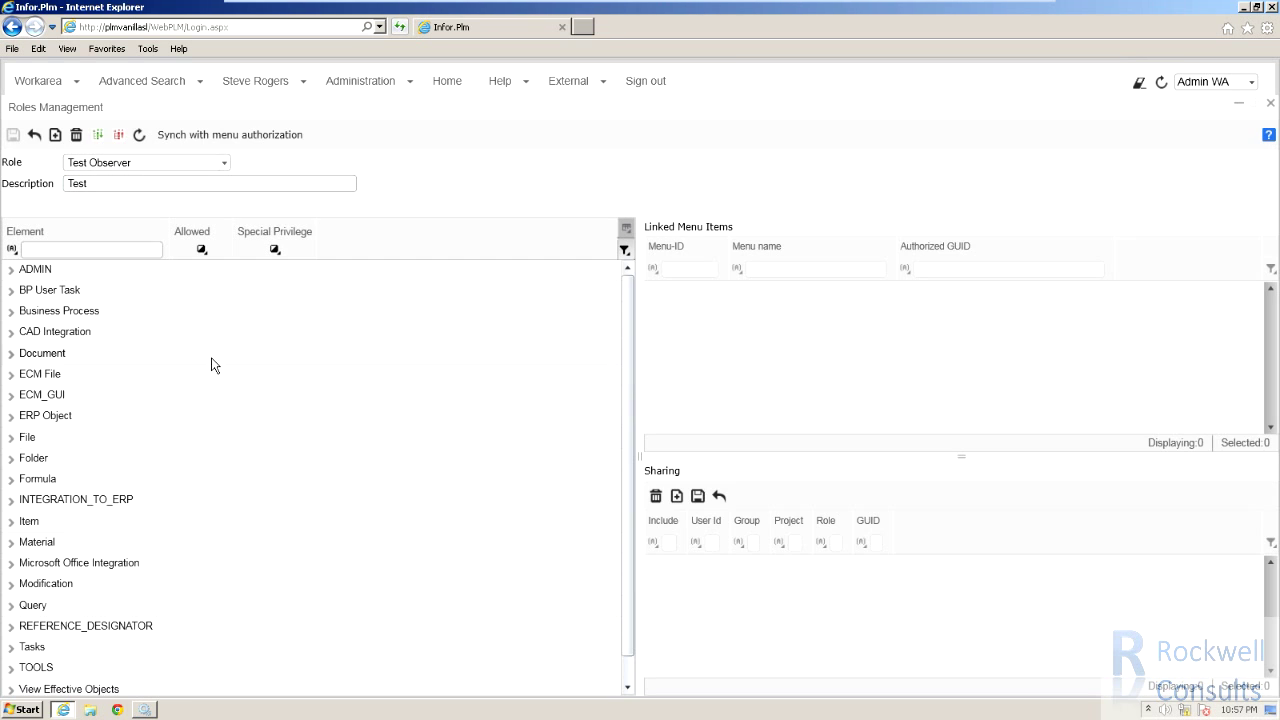
left_click(11, 311)
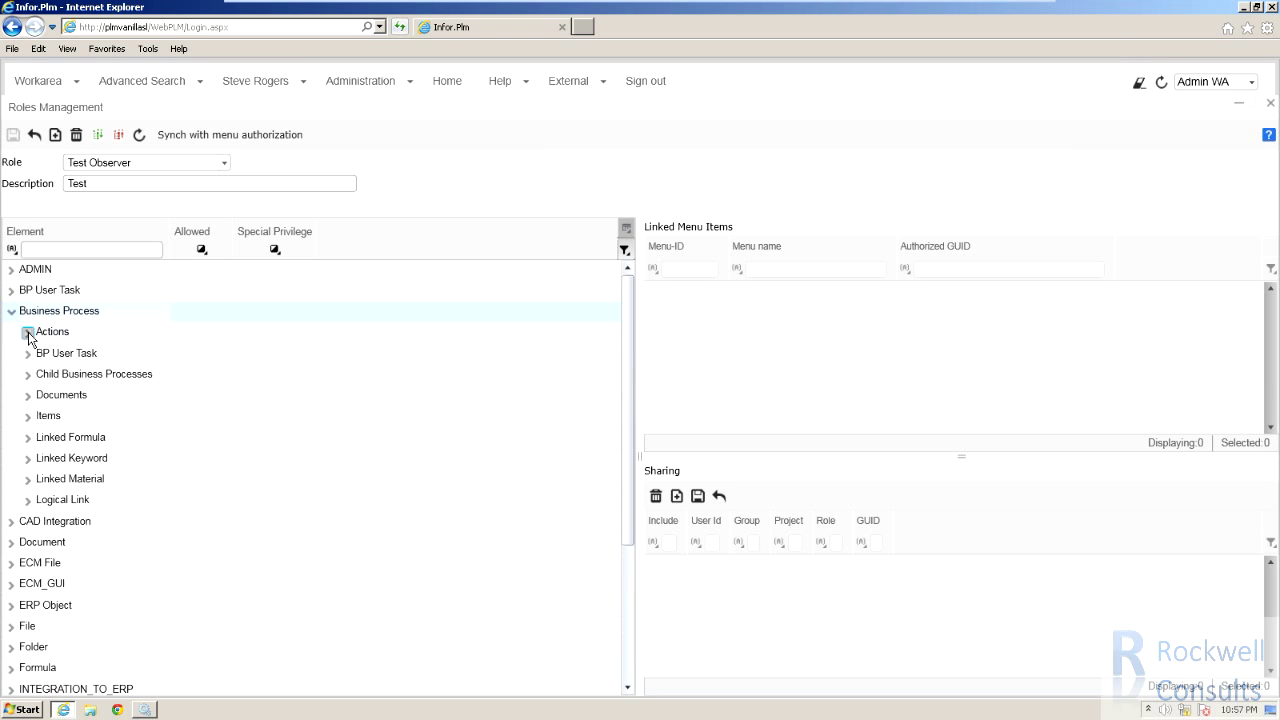
left_click(28, 333)
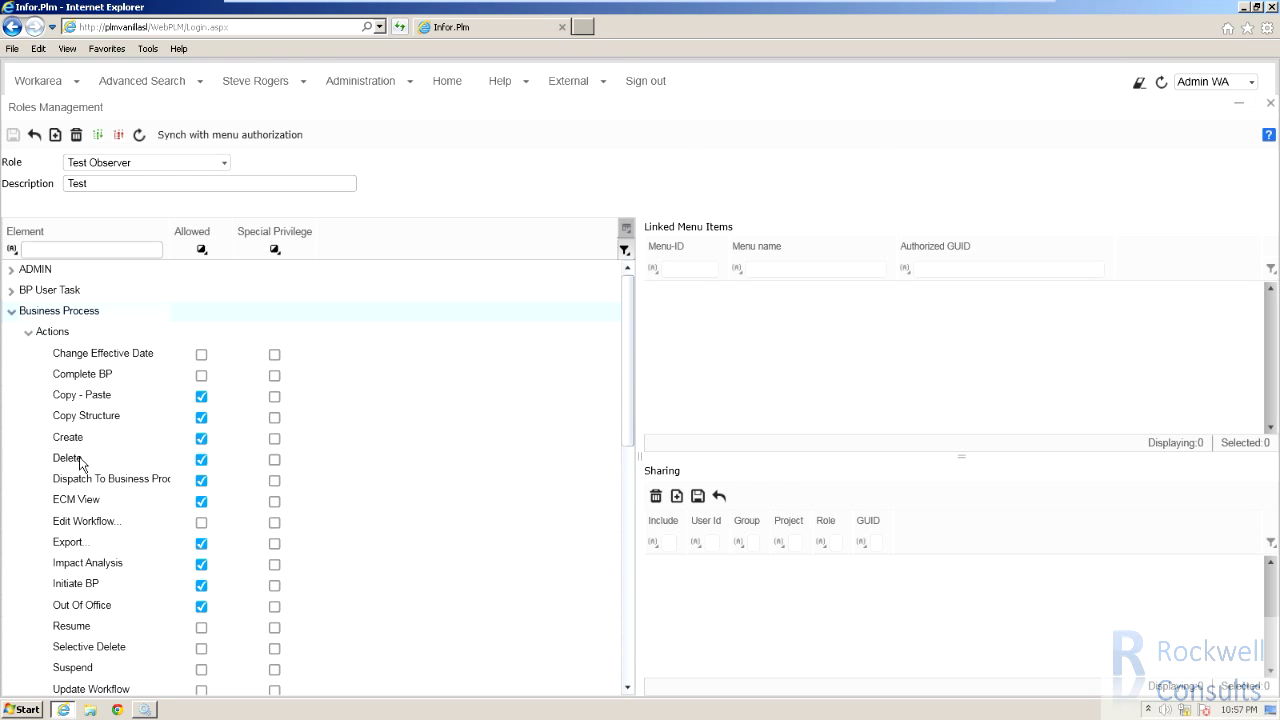
left_click(88, 443)
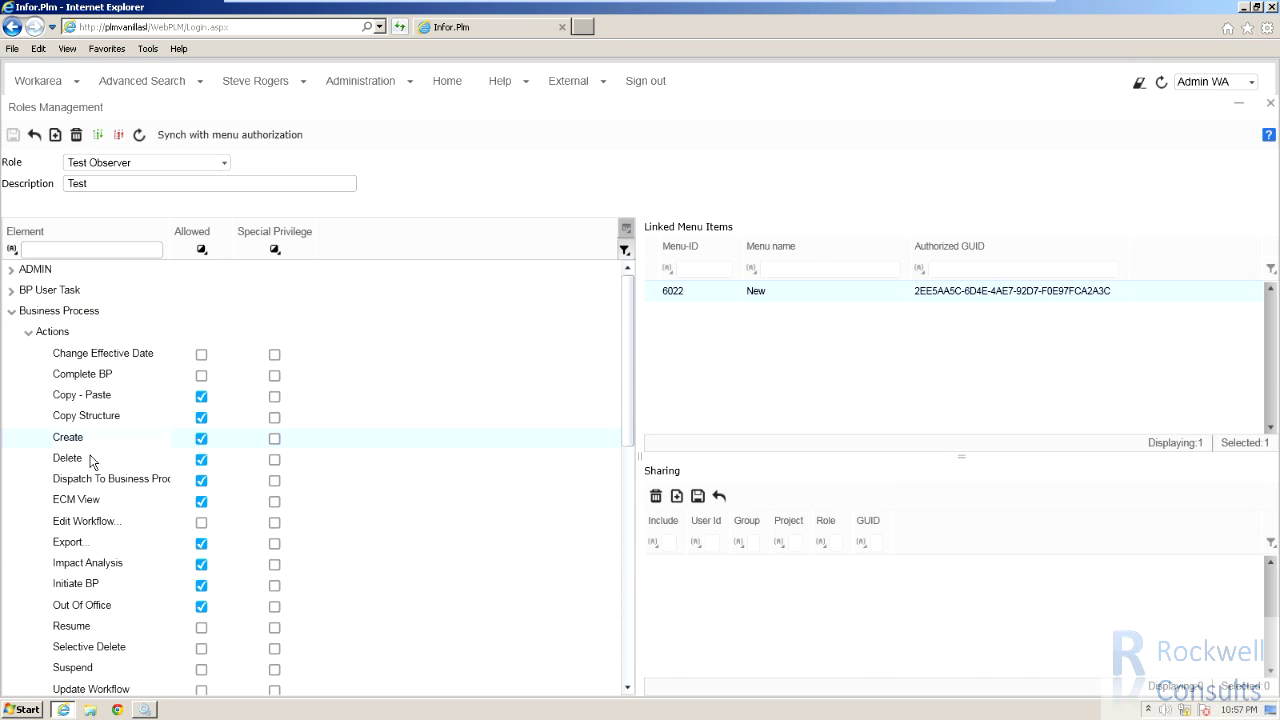
left_click(91, 462)
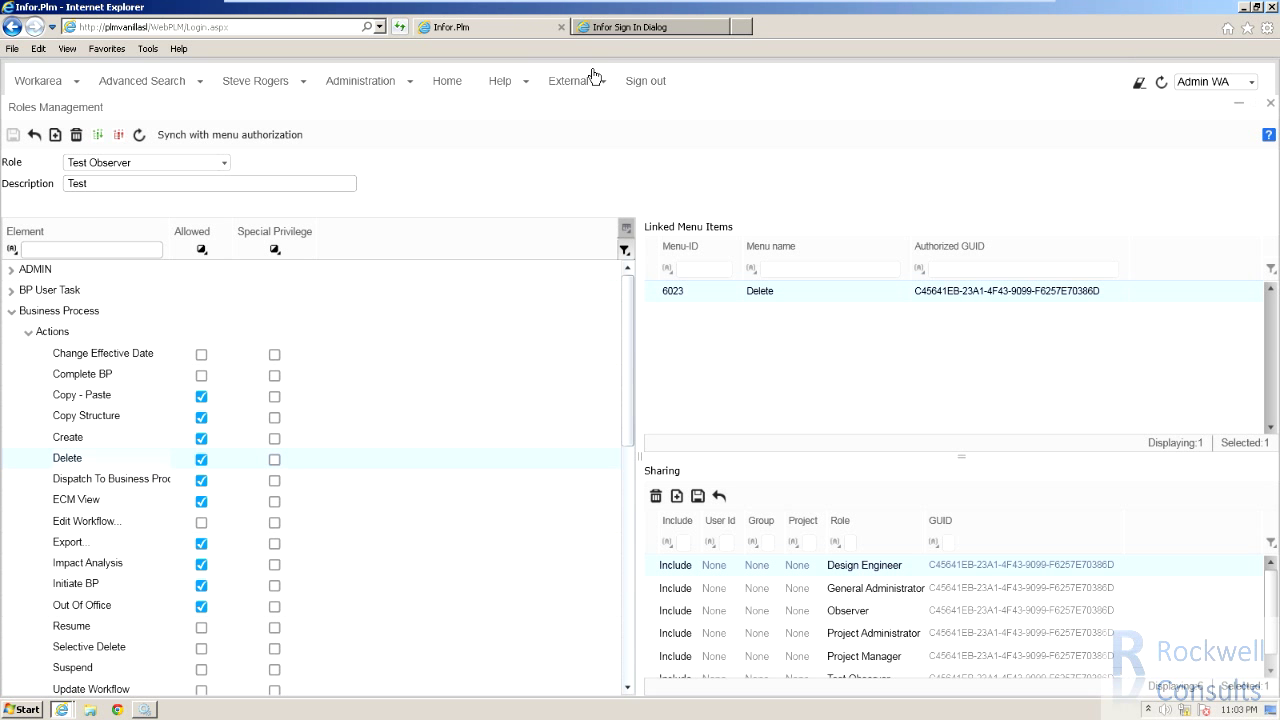
left_click(620, 27)
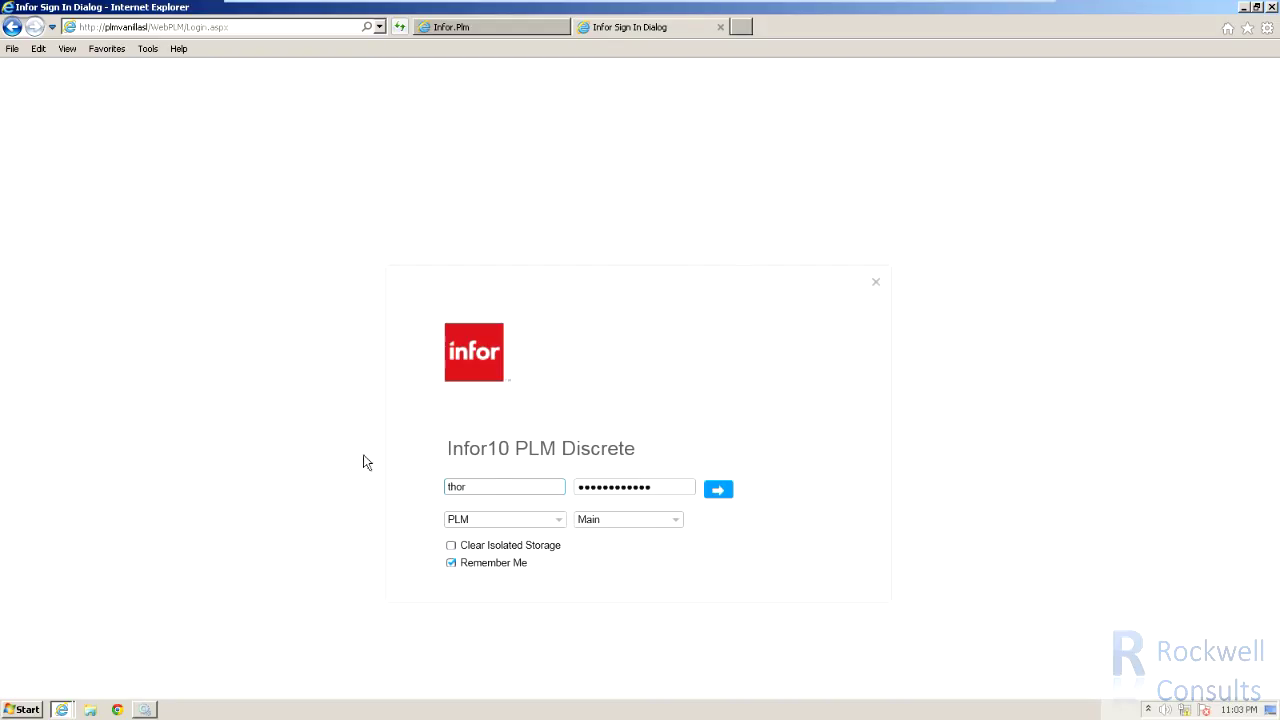
Sign in as the test user, create ECO business process EO-000018, and delete it.
left_click(720, 490)
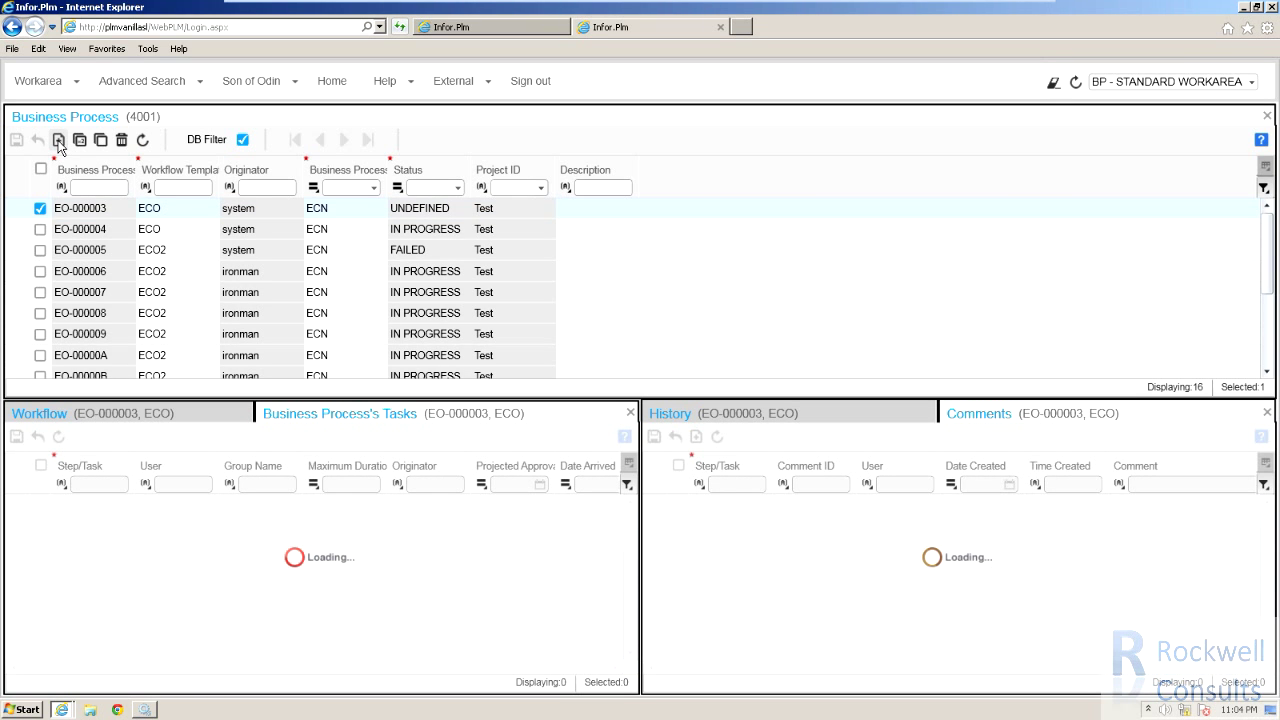
left_click(59, 140)
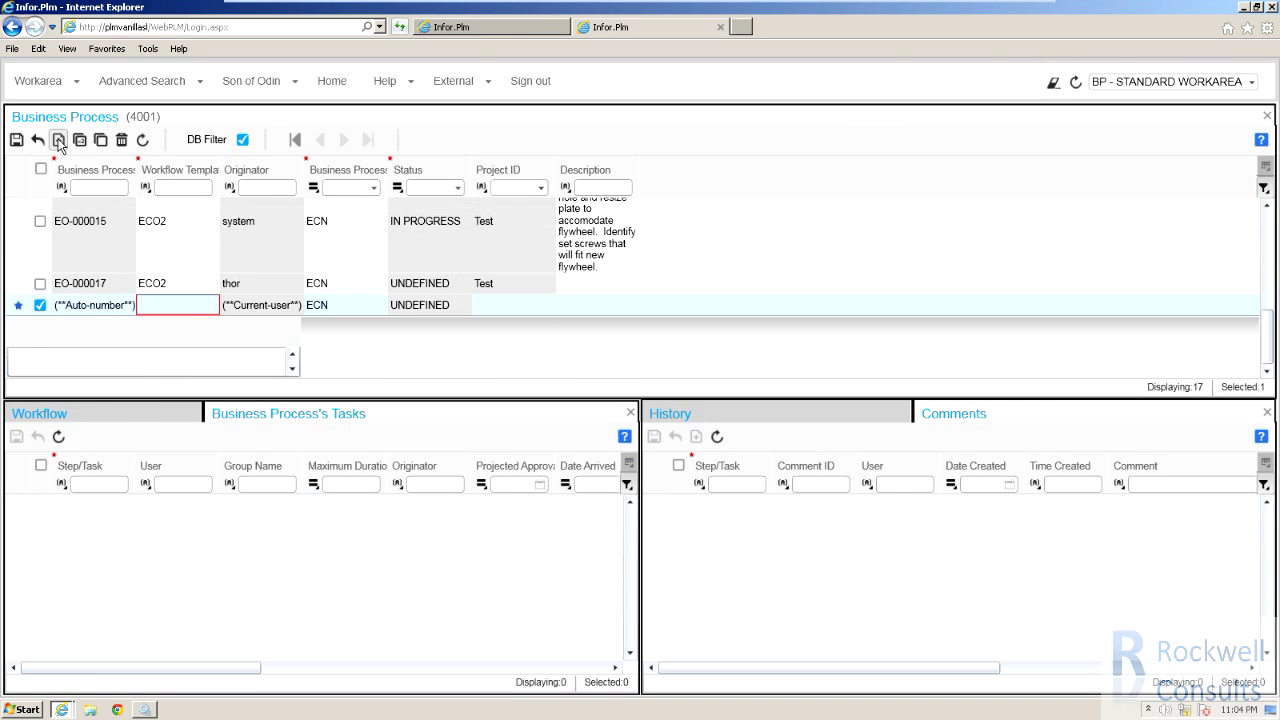
left_click(211, 306)
left_click(200, 332)
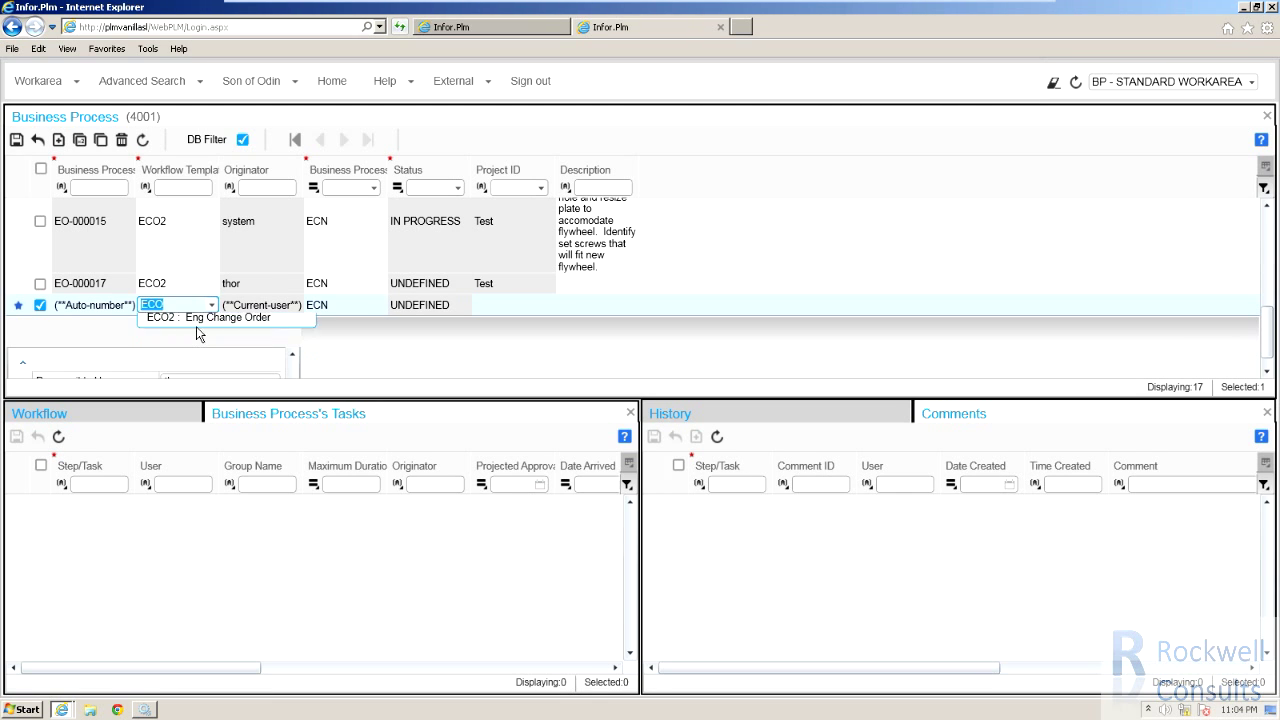
left_click(16, 140)
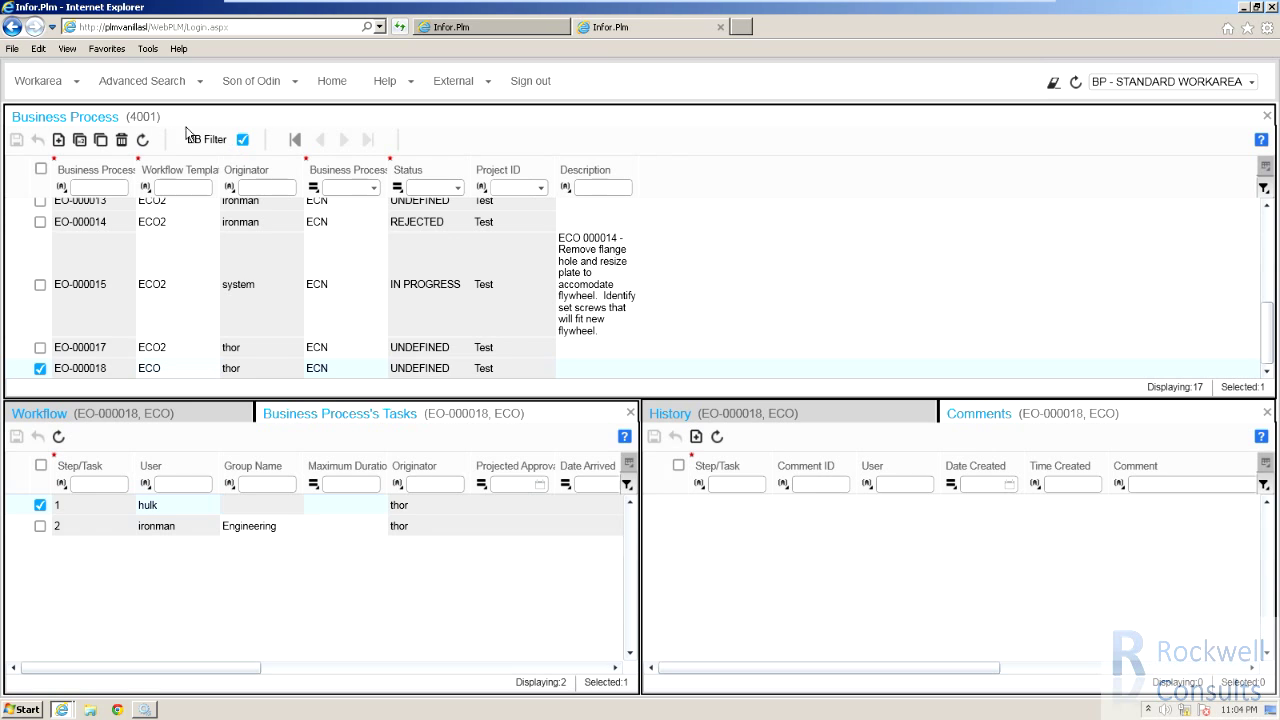
left_click(121, 141)
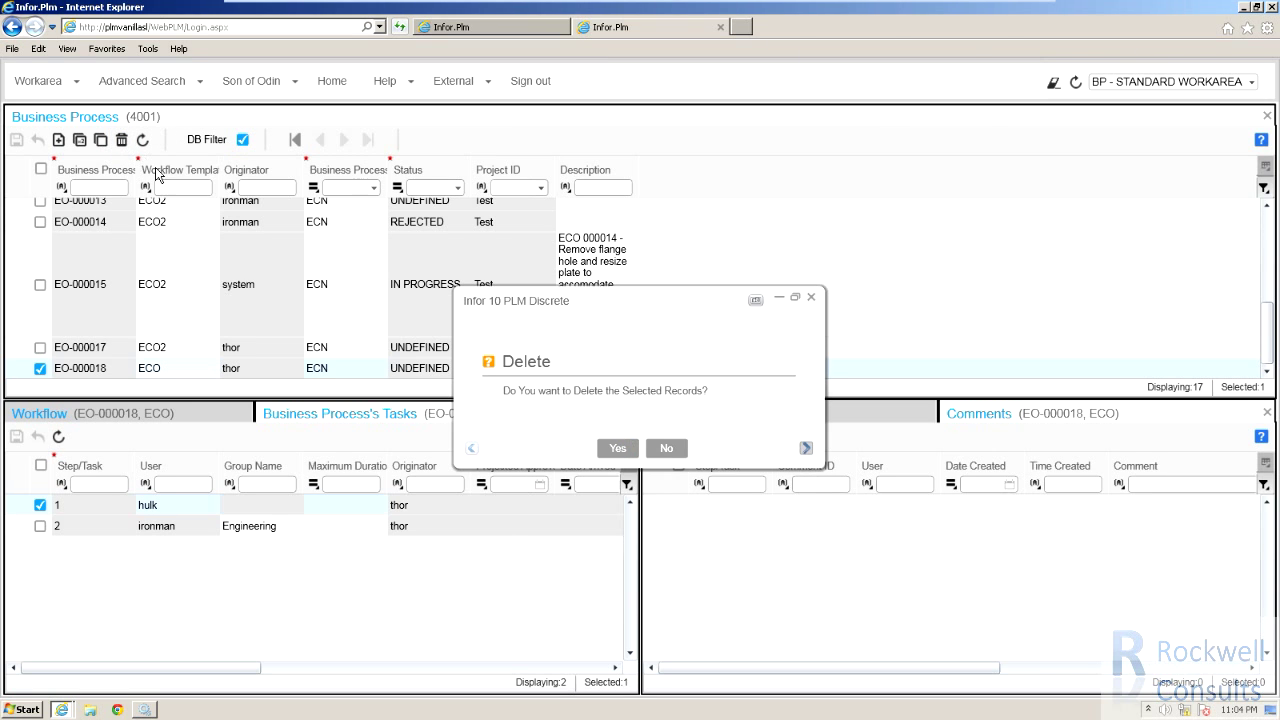
left_click(617, 449)
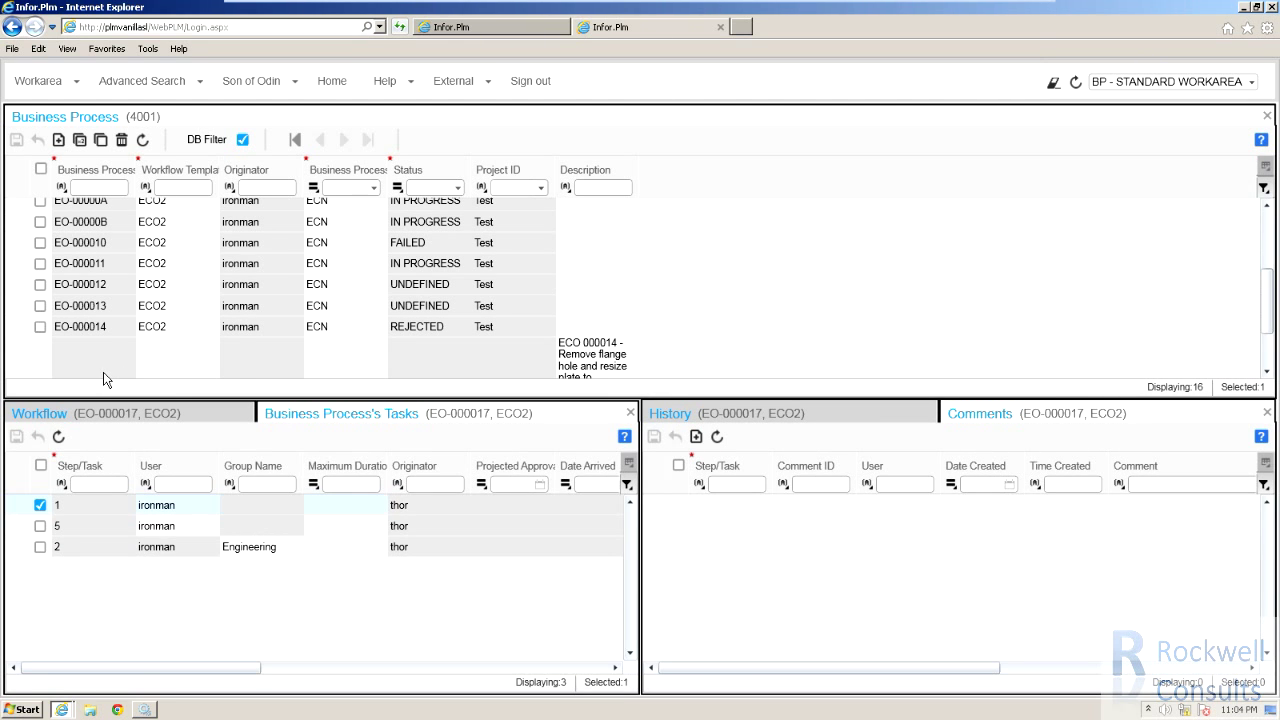
Reopen Roles Management from Administration and maximize the window.
scroll(116, 352, "down", 2)
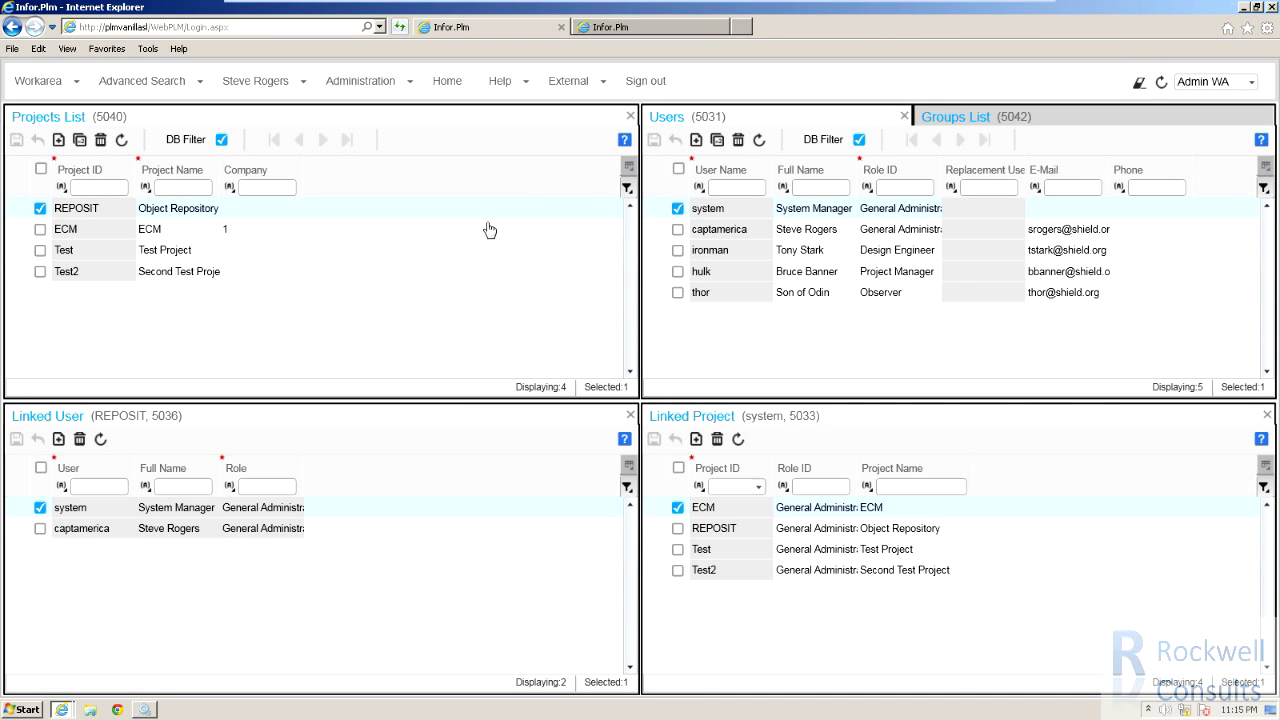
left_click(332, 90)
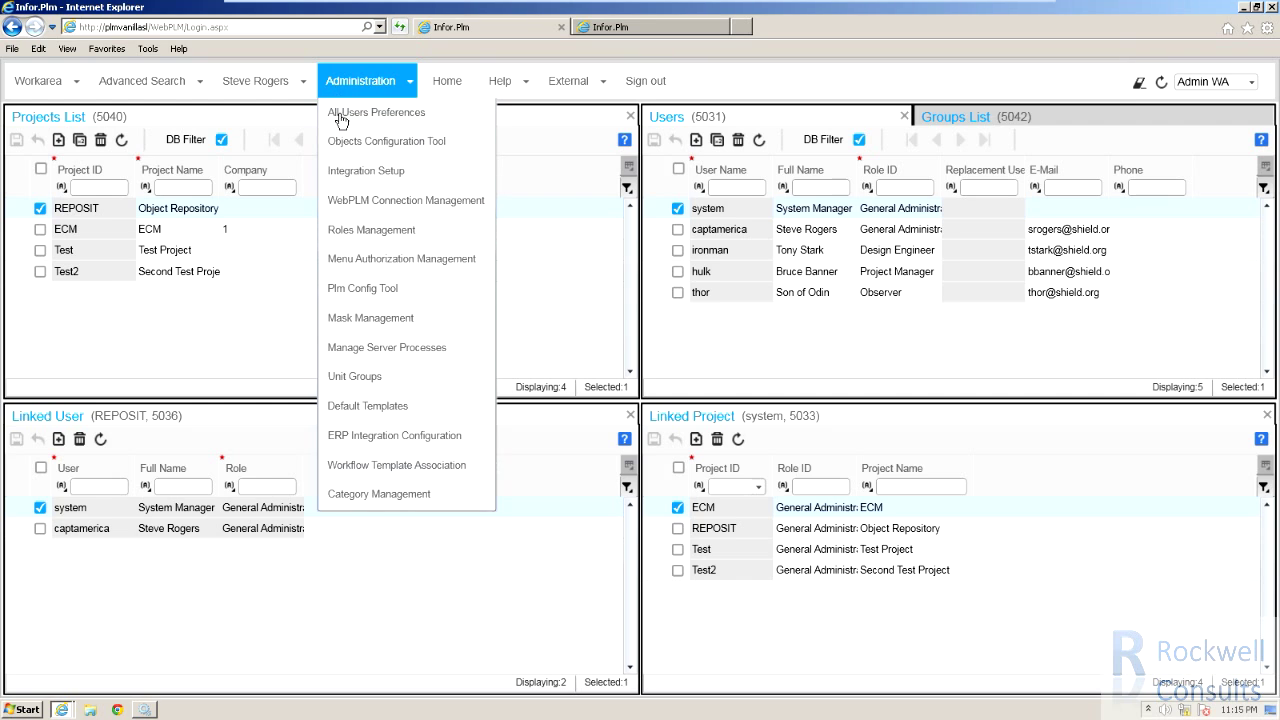
left_click(355, 238)
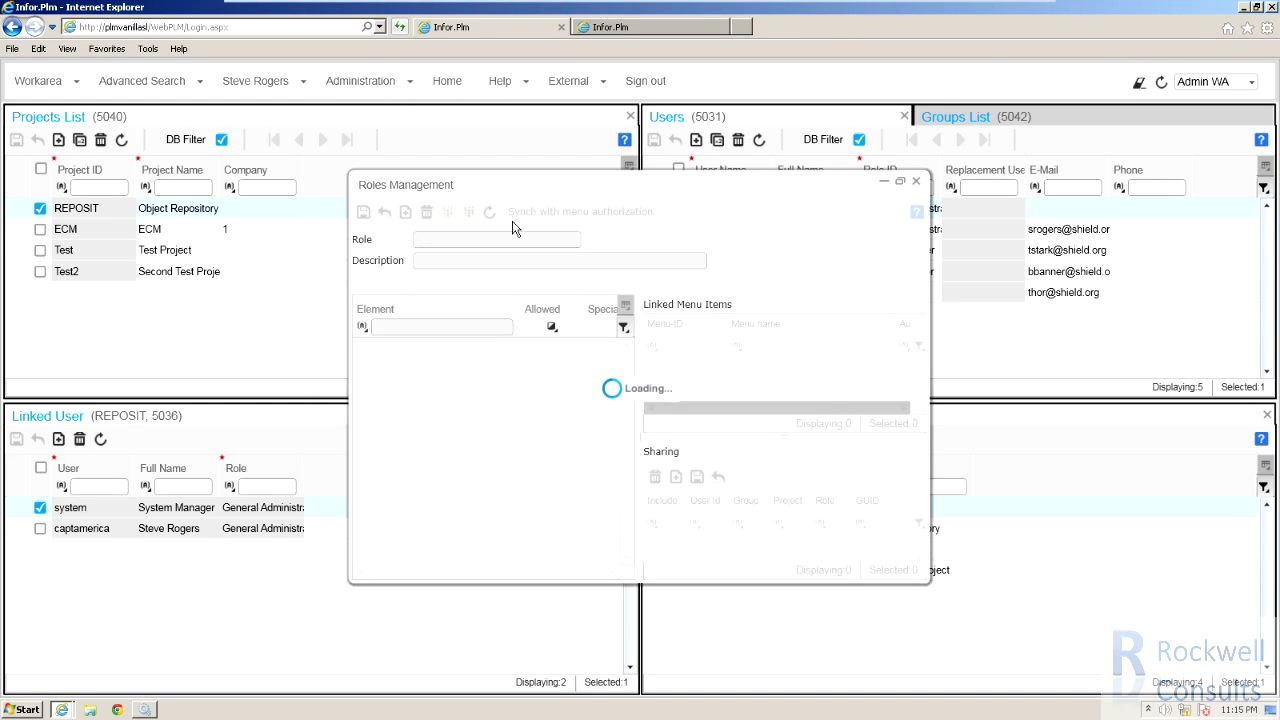
left_click(899, 181)
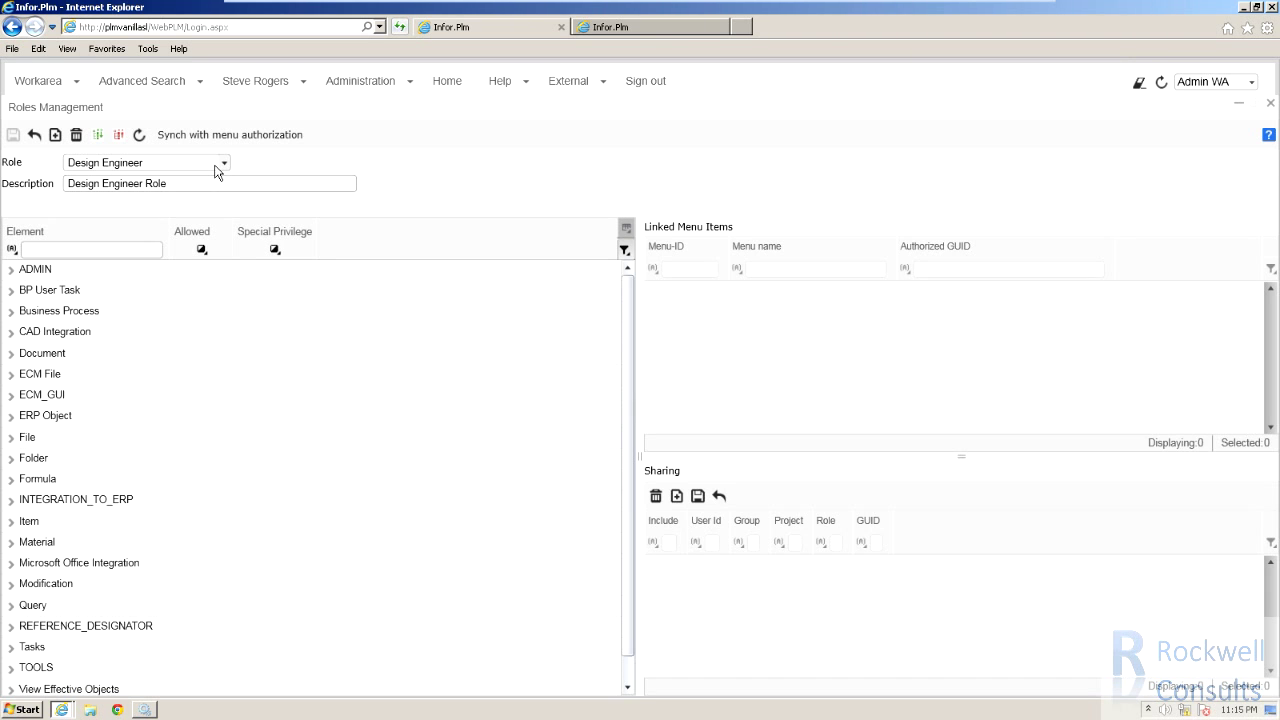
Uncheck Allowed for the Business Process Delete action on Test Observer and save.
left_click(226, 167)
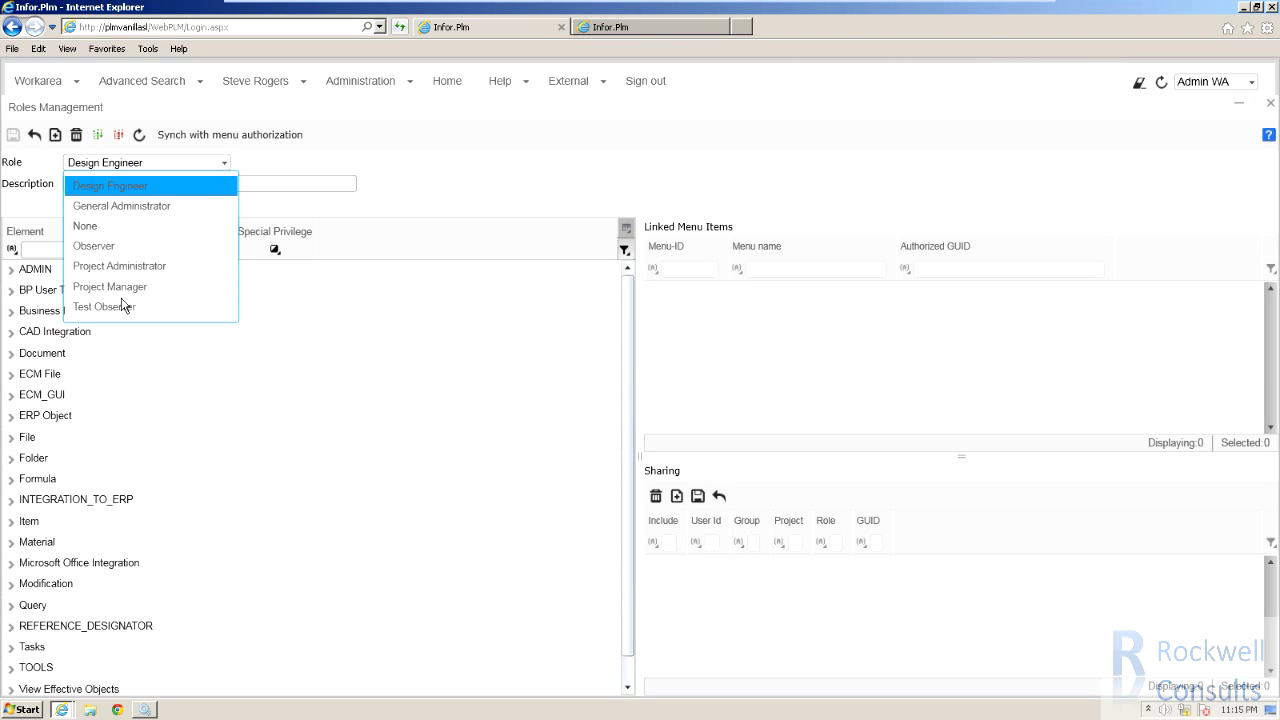
left_click(107, 309)
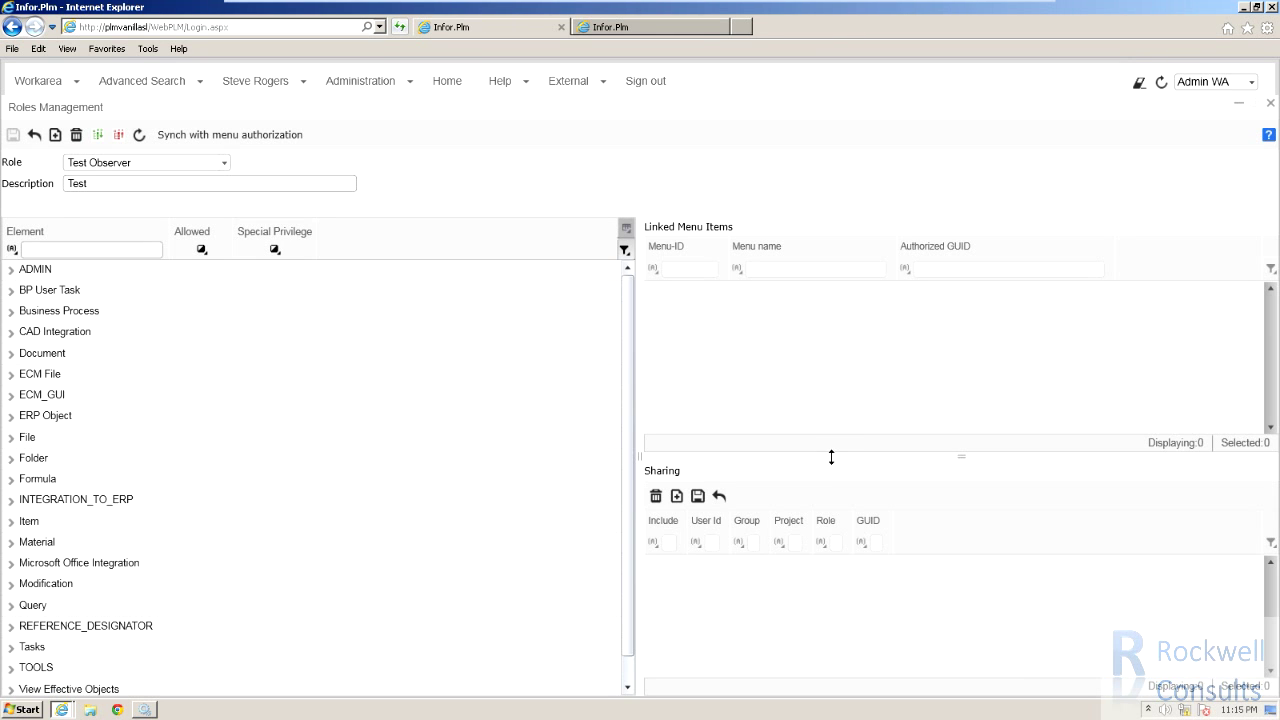
left_click_drag(831, 457, 831, 388)
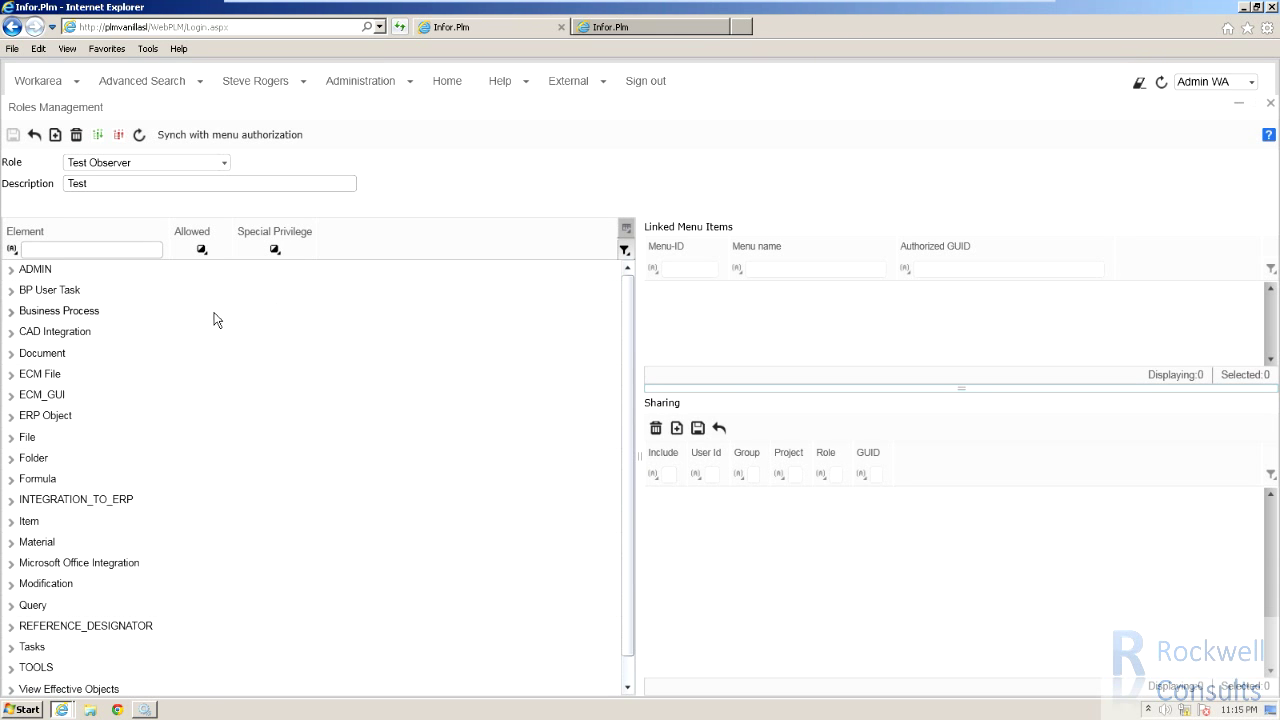
left_click(11, 312)
left_click(28, 333)
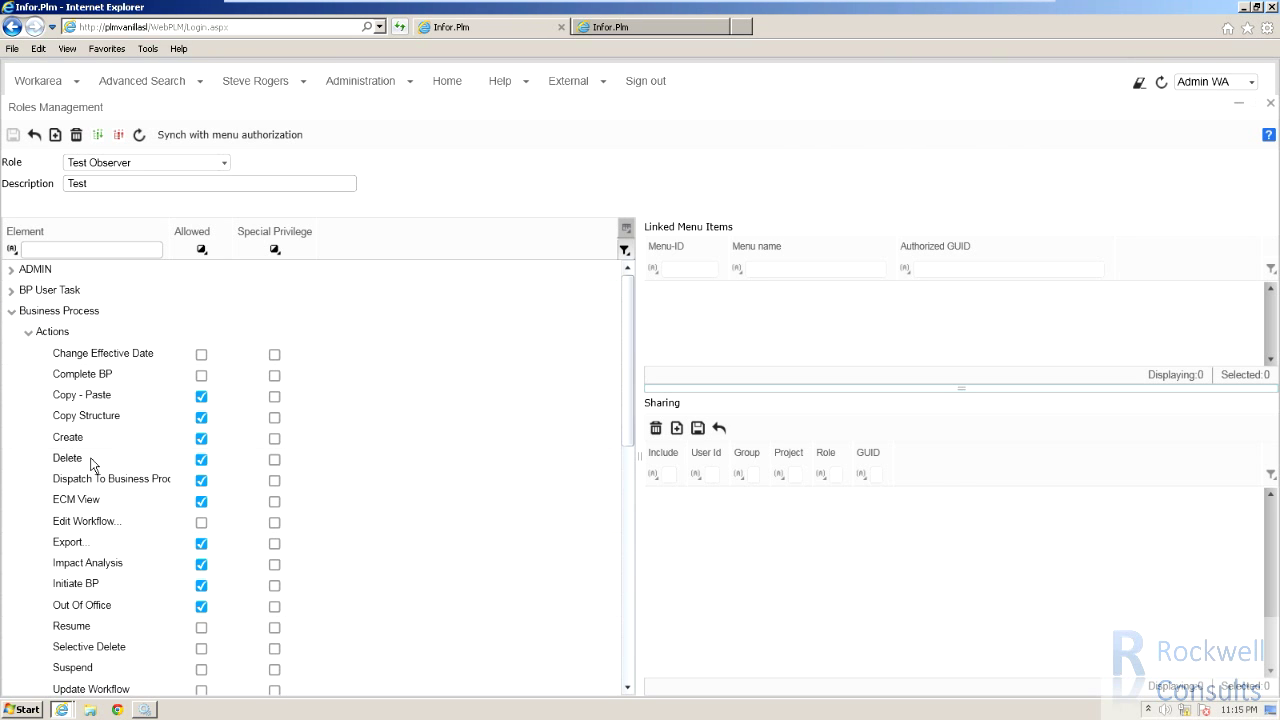
left_click(201, 460)
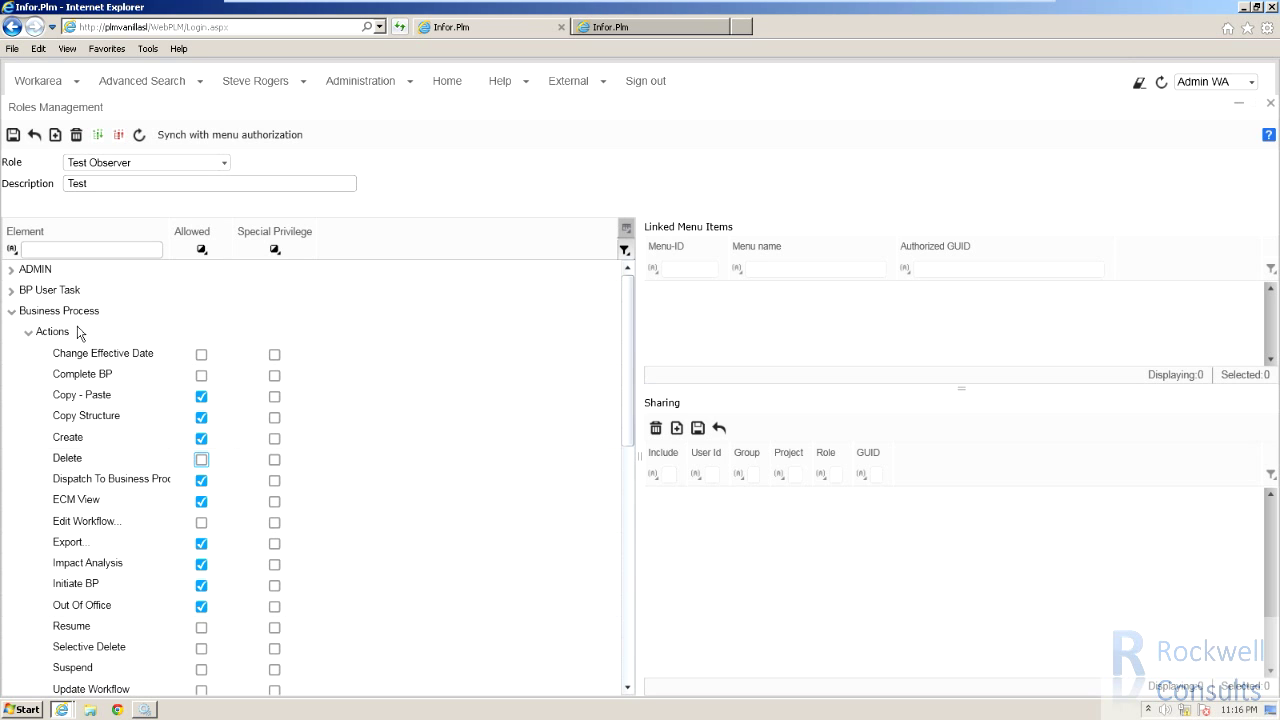
left_click(13, 136)
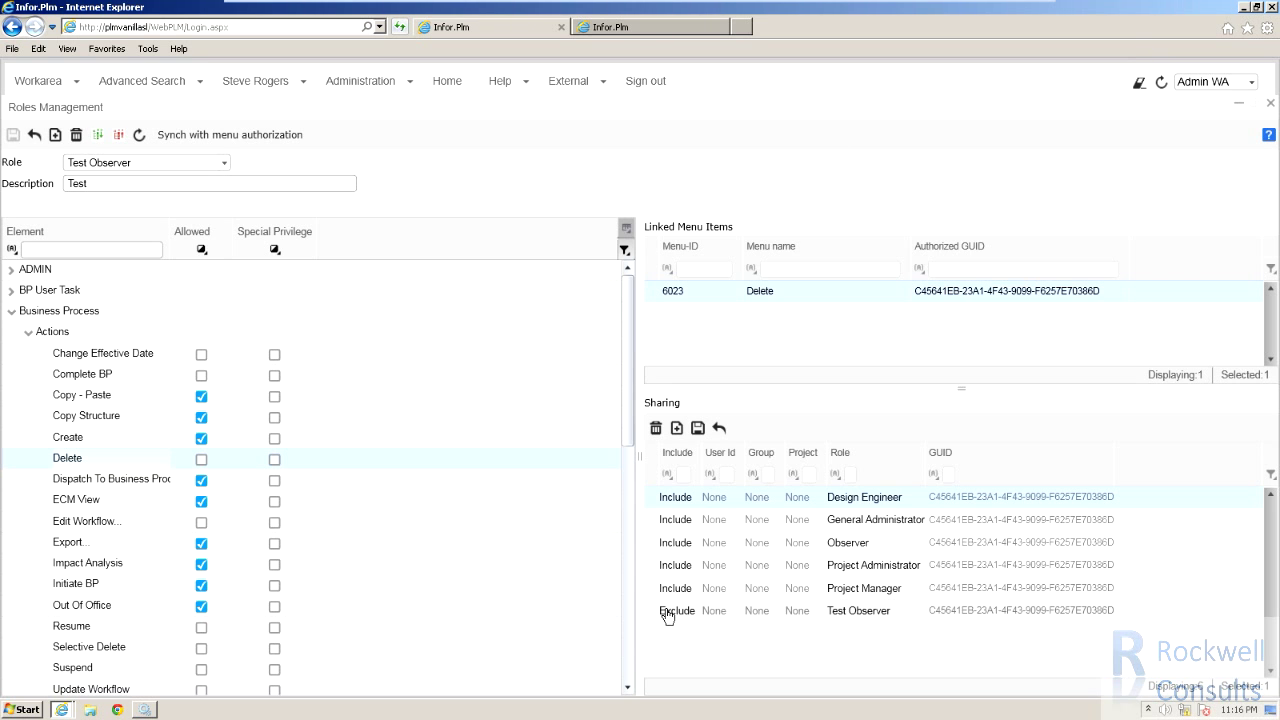
left_click(600, 27)
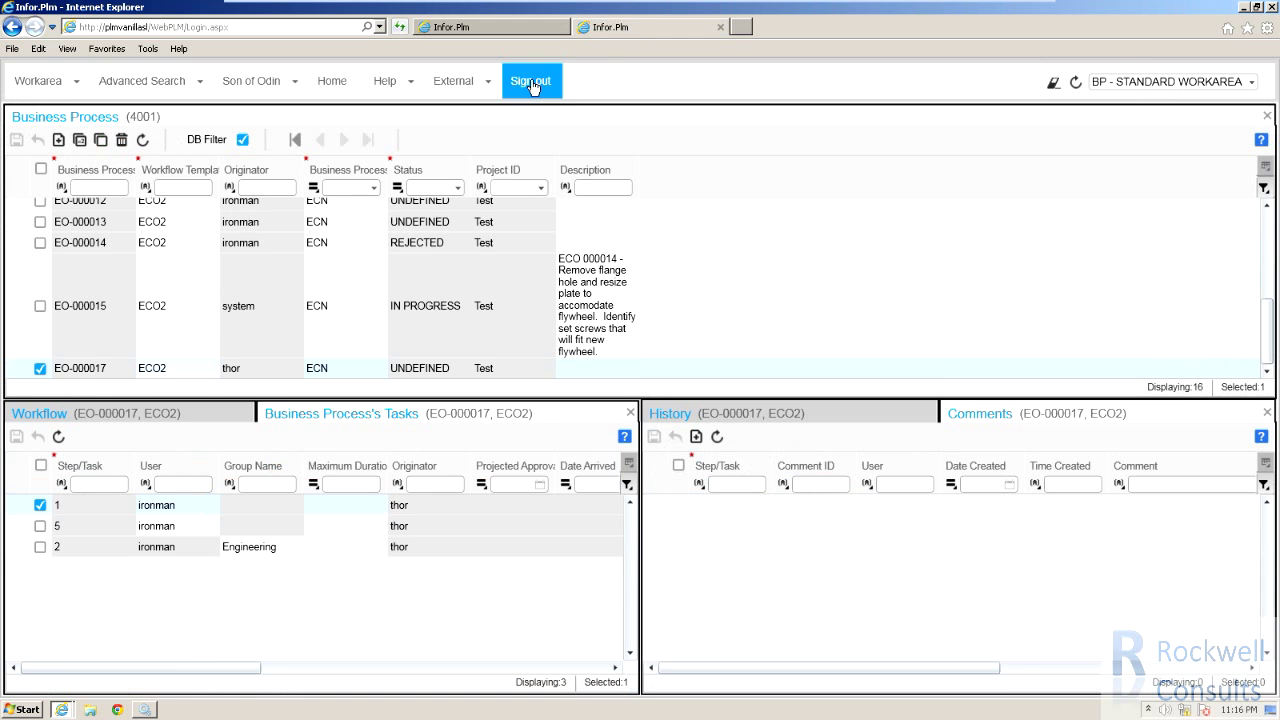
Sign in again as the test user, create ECO process EO-000019, and attempt deleting it.
left_click(531, 86)
type("or")
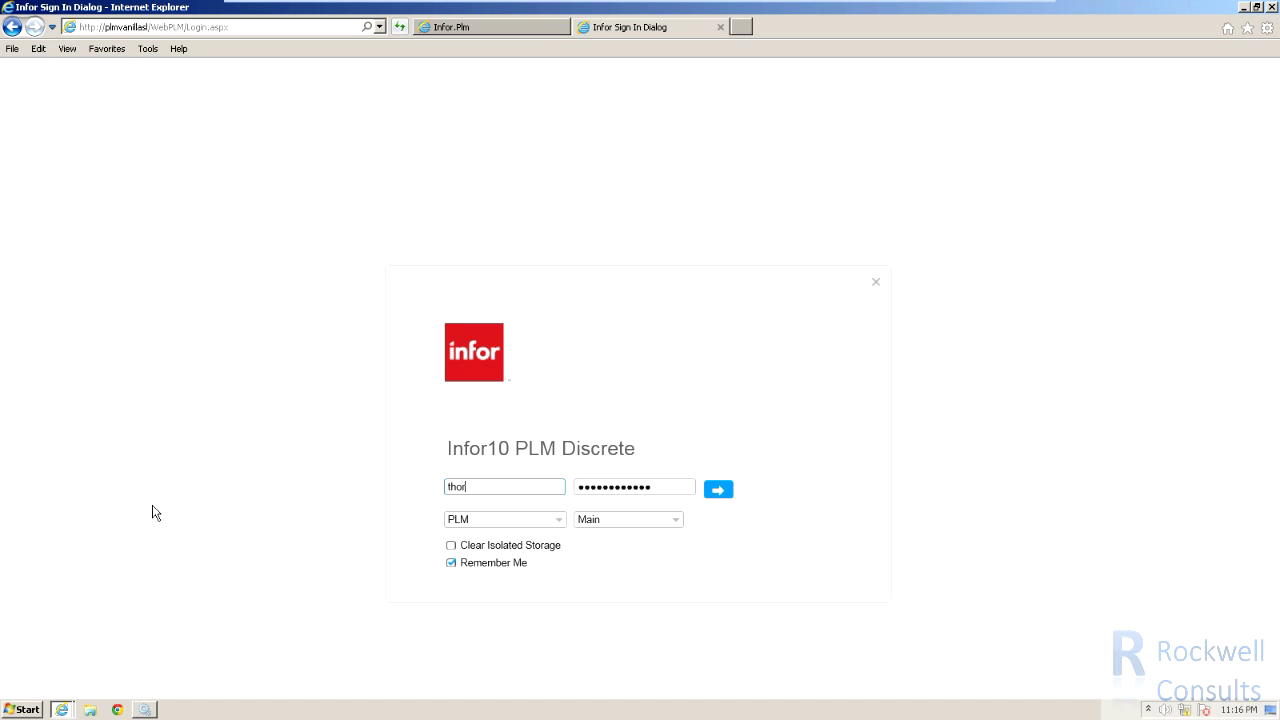
left_click(718, 489)
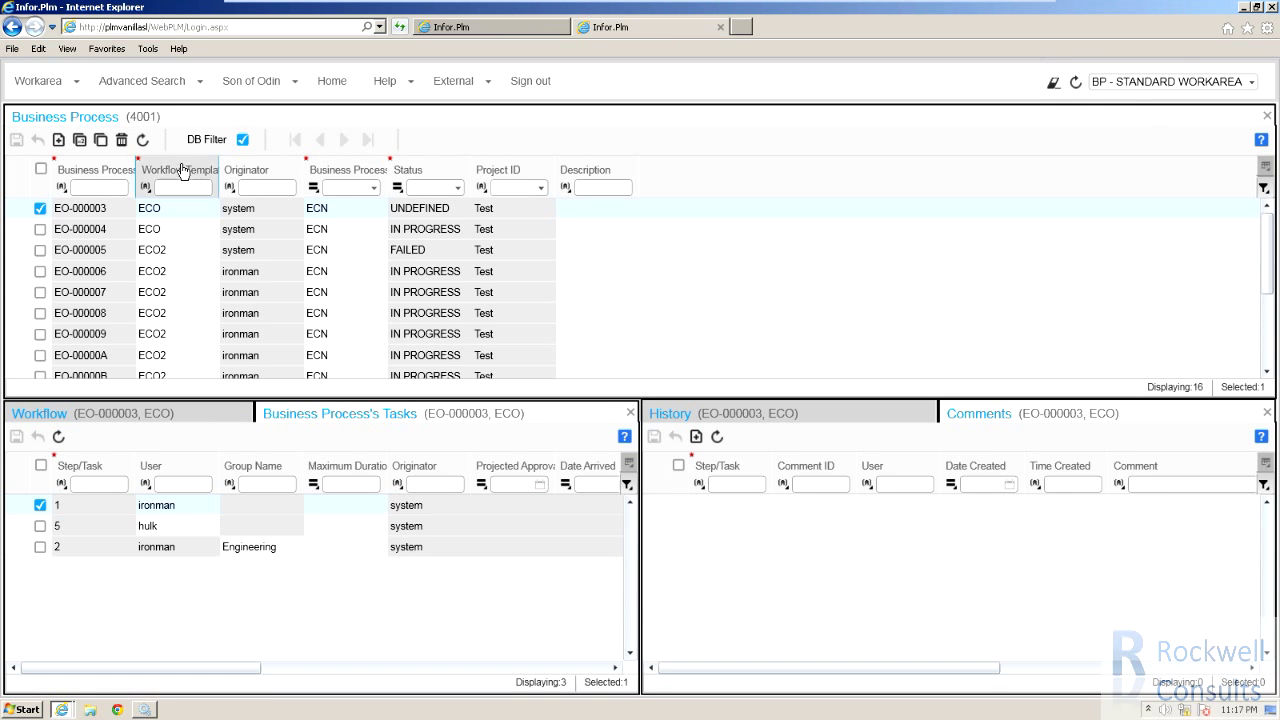
left_click(58, 140)
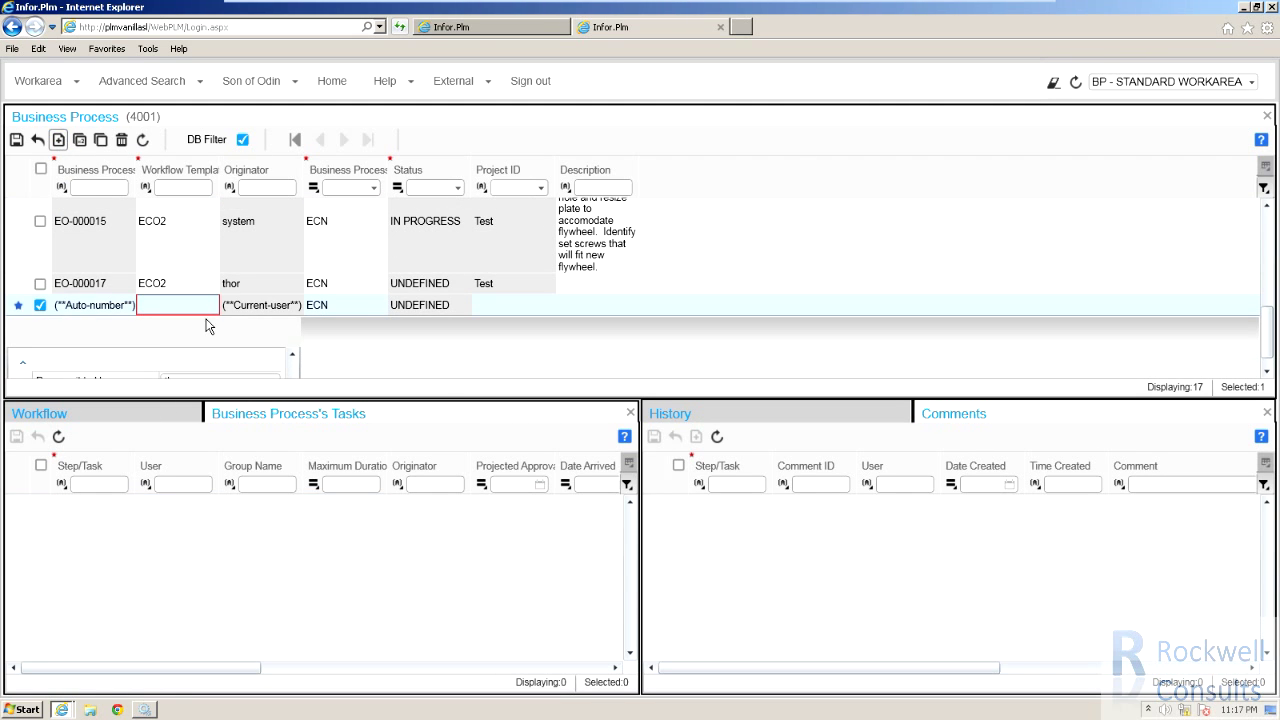
left_click(209, 312)
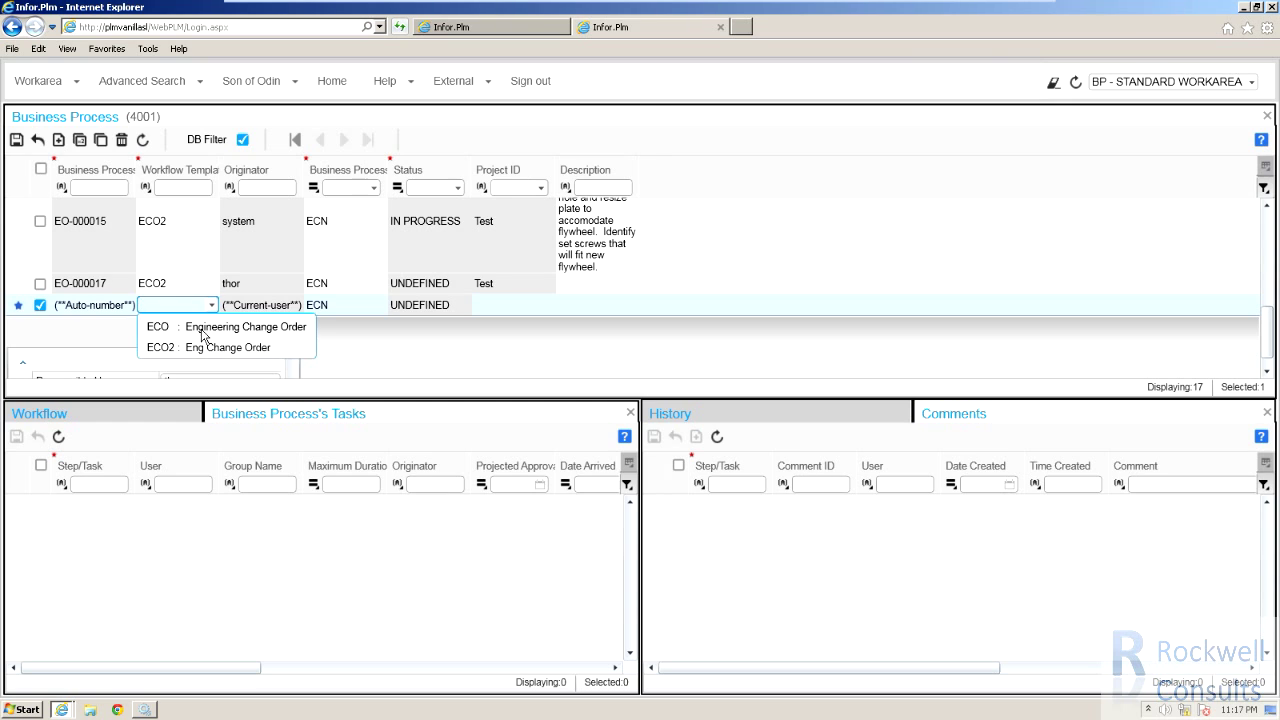
left_click(201, 331)
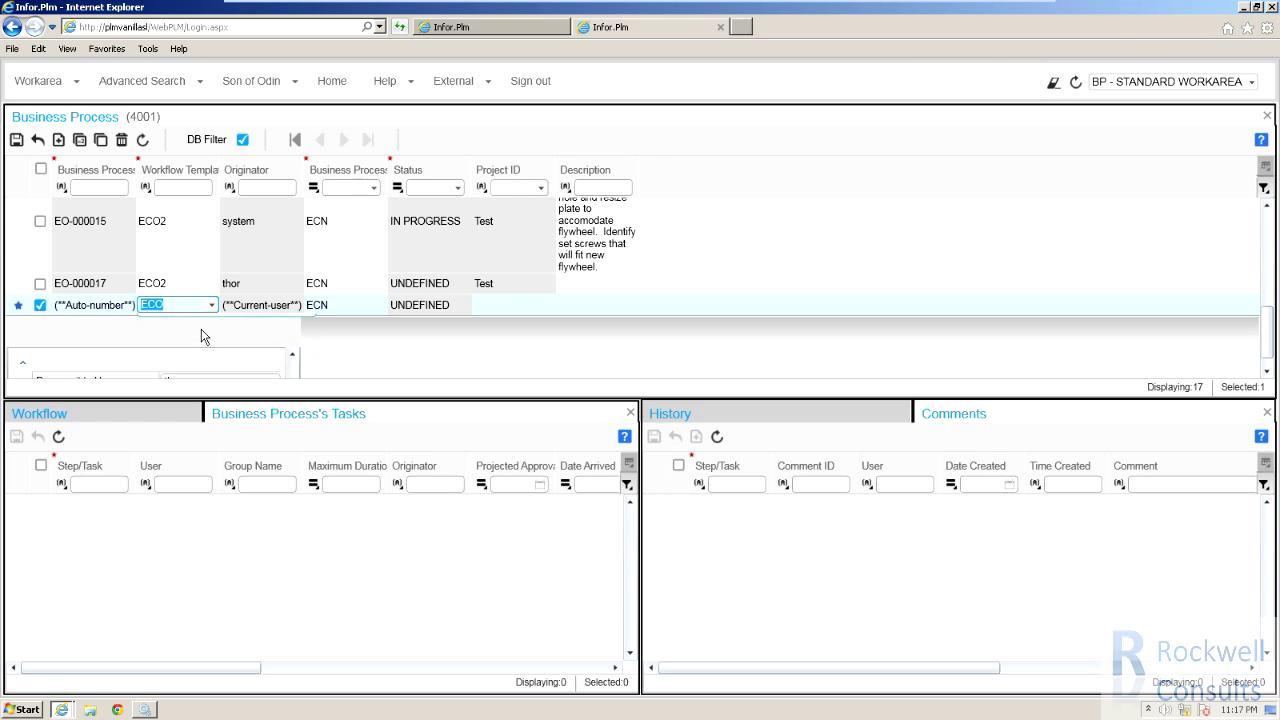
left_click(16, 141)
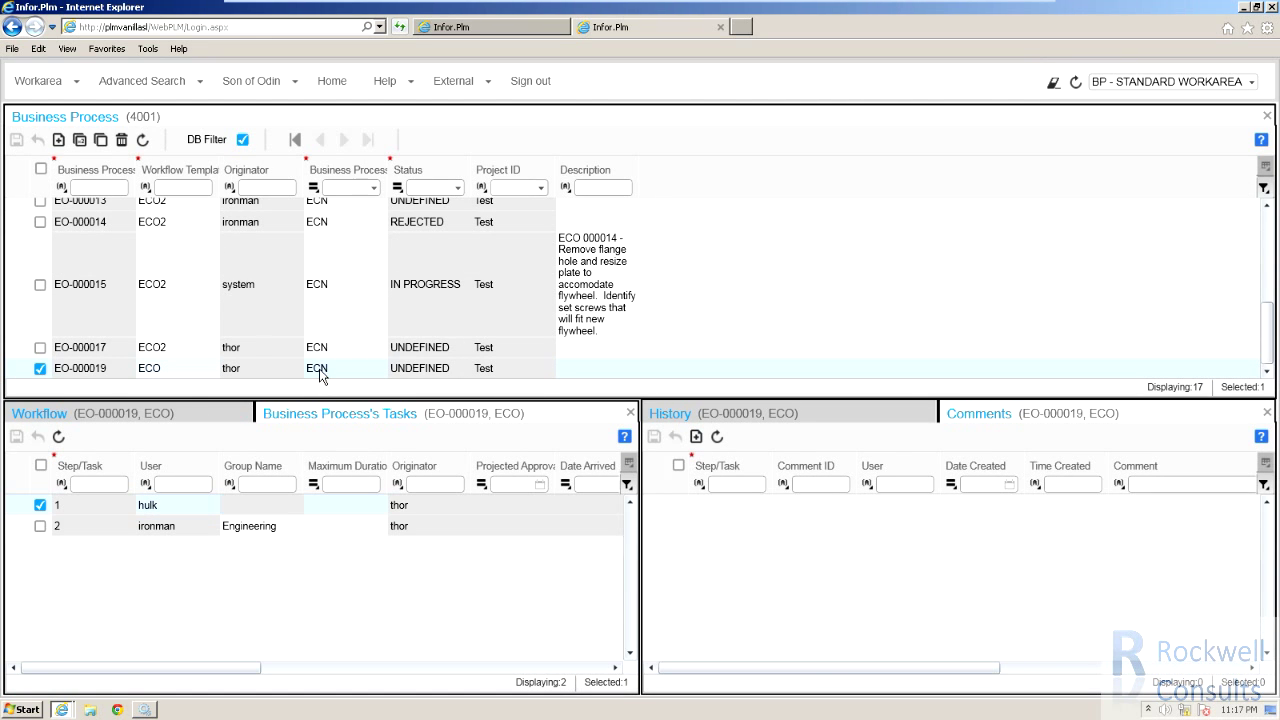
left_click(121, 140)
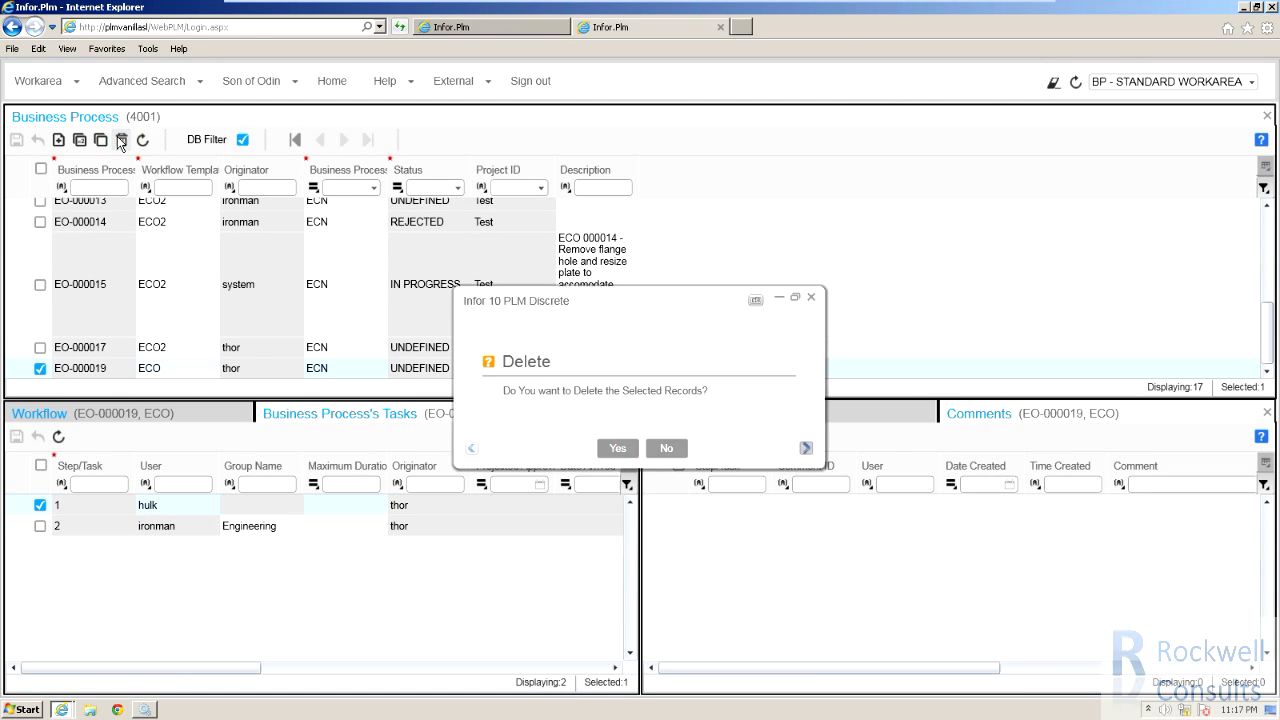
left_click(618, 448)
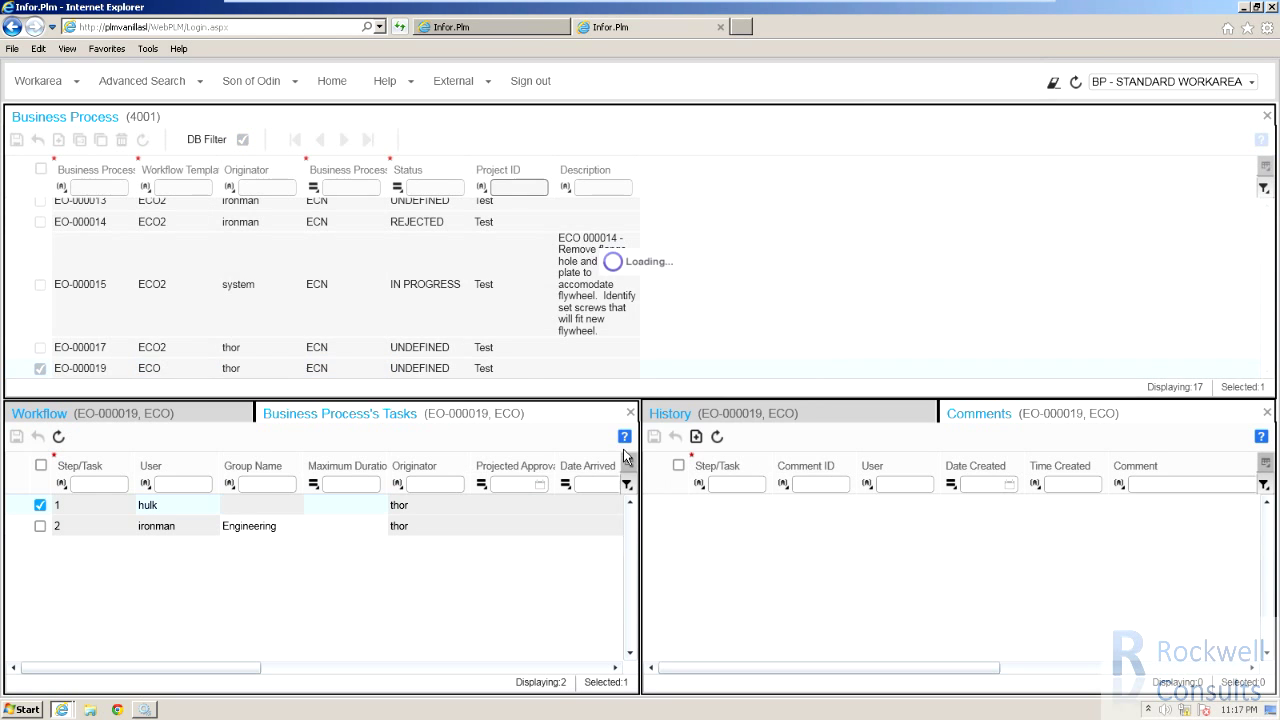